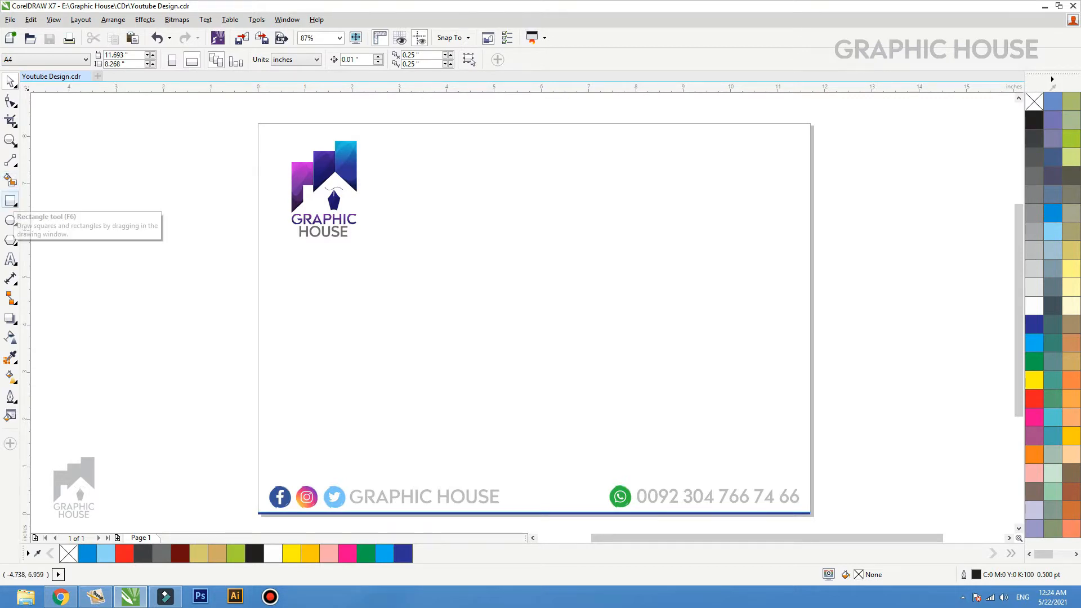
Draw a tall rectangle about 0.45 in wide and 2.75 in high beside the logo and skew its upper edge to the right.
left_click(11, 201)
left_click_drag(410, 239, 439, 370)
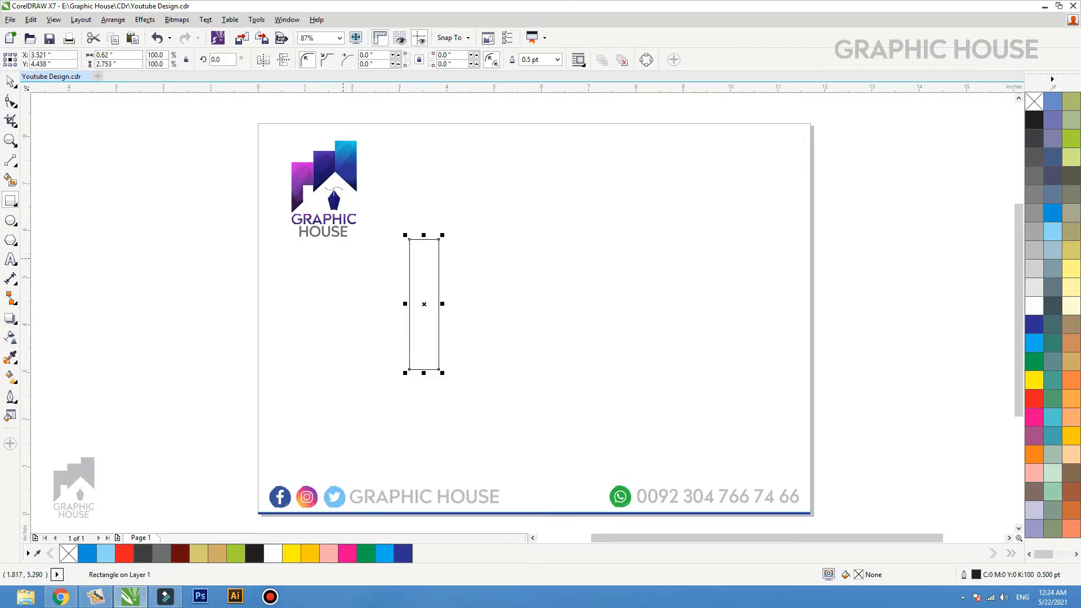
key("F2")
left_click_drag(346, 226, 487, 397)
key("space")
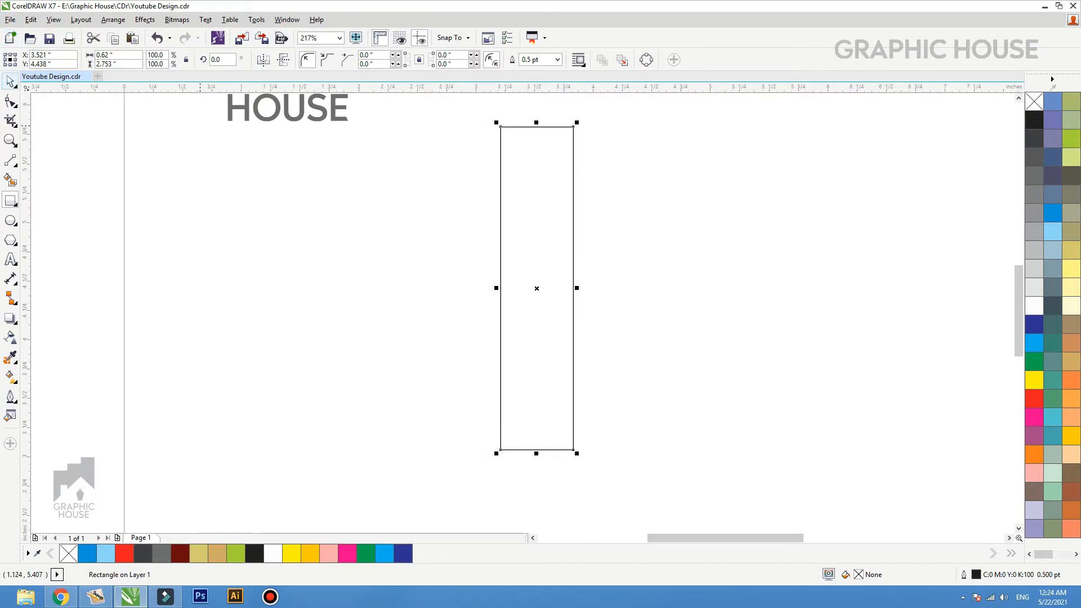
left_click_drag(576, 288, 556, 288)
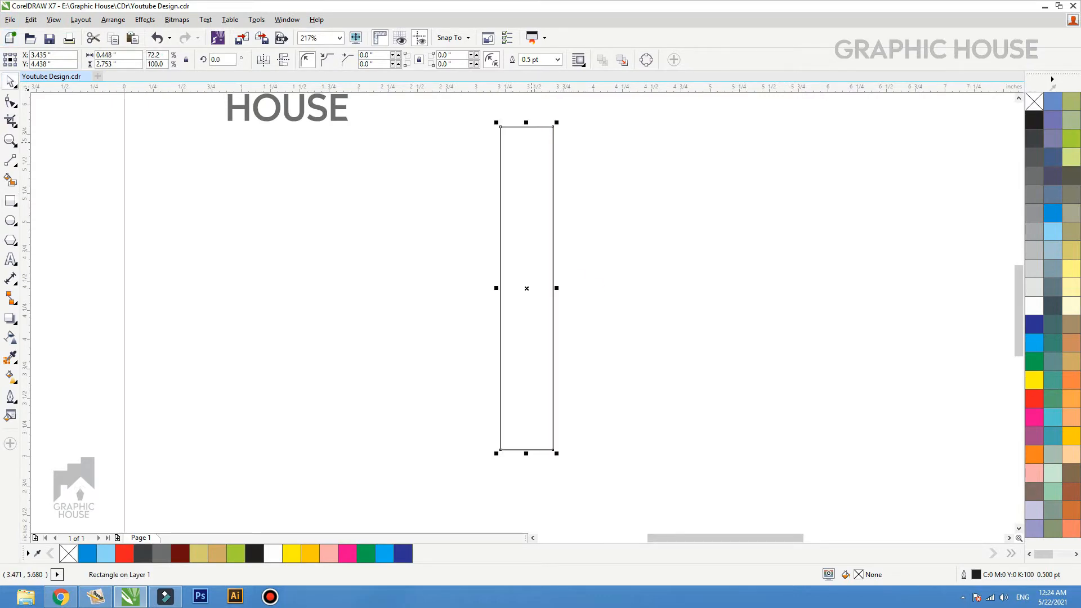
left_click(527, 126)
left_click_drag(527, 124, 622, 126)
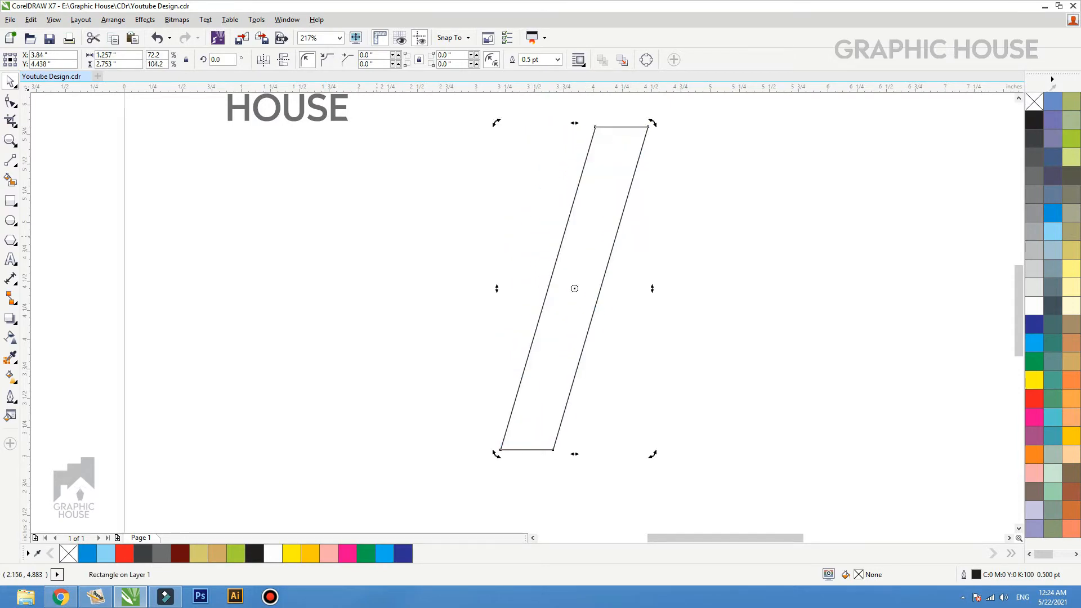
Add a vertically mirrored copy of the slanted bar directly below it and select both bars as a left-pointing chevron.
scroll(487, 174, "down", 2)
left_click_drag(560, 152, 528, 225)
right_click(525, 310)
left_click(523, 283, "shift")
scroll(535, 240, "up", 1)
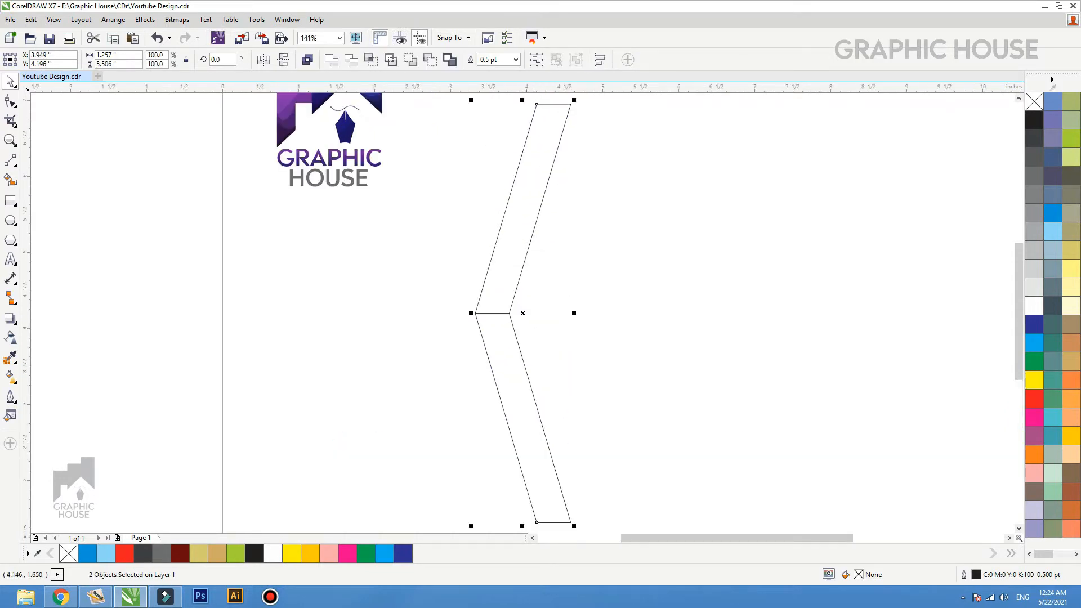
Compress the chevron to about 2.96 in high and mirror a copy to the right, overlapping the ends to form a diamond.
left_click_drag(522, 525, 508, 436)
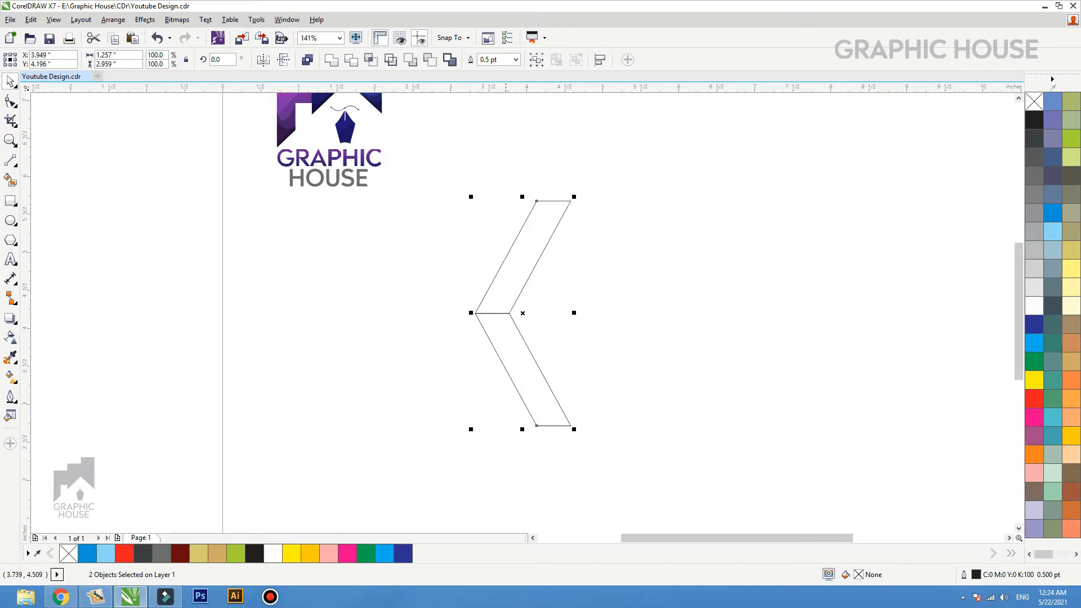
left_click_drag(471, 312, 669, 313)
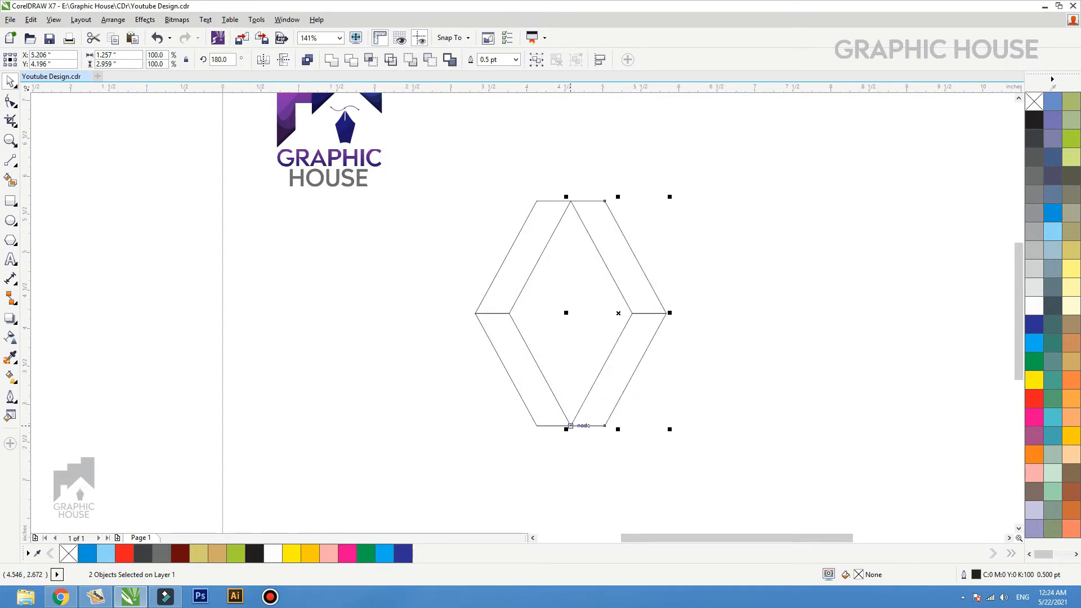
left_click_drag(570, 425, 536, 425)
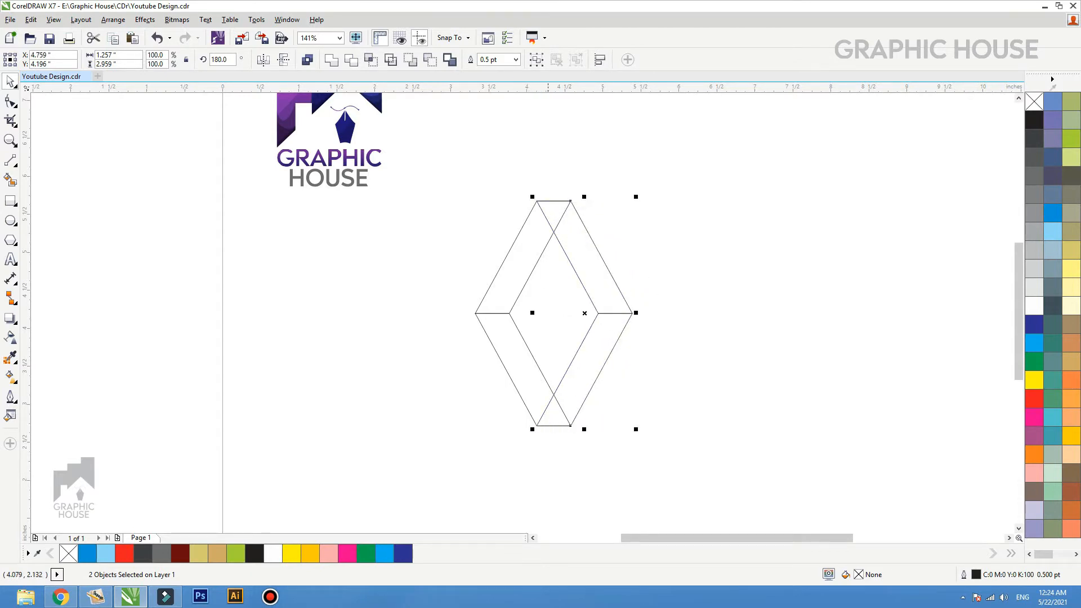
Fill all four bars of the diamond with cyan (C100 M0 Y0 K0).
left_click_drag(710, 485, 445, 285)
left_click_drag(378, 456, 730, 177)
left_click(1033, 343)
left_click(800, 292)
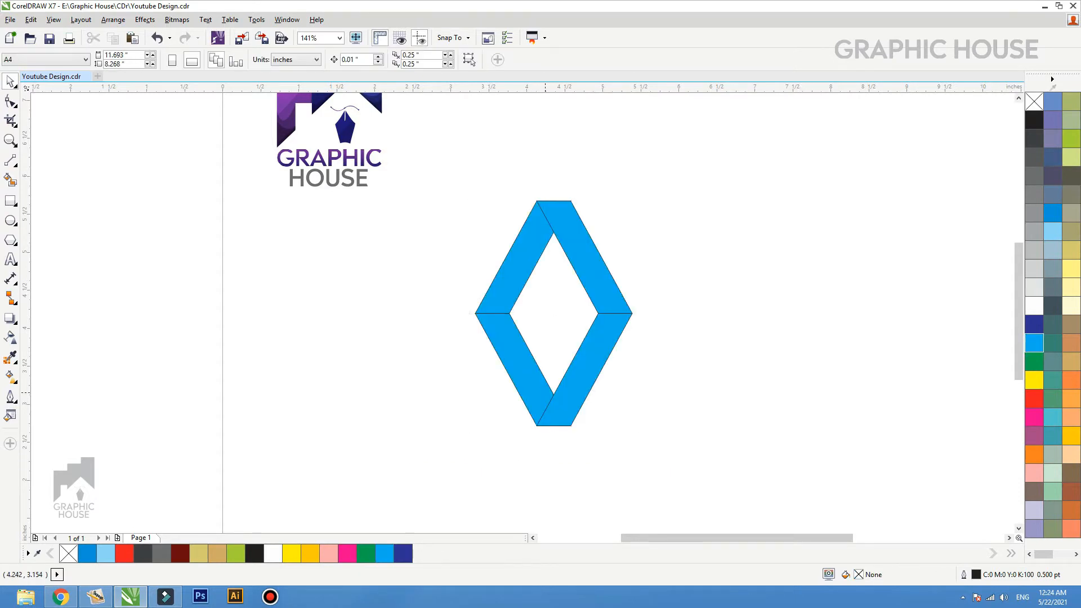
left_click(545, 394)
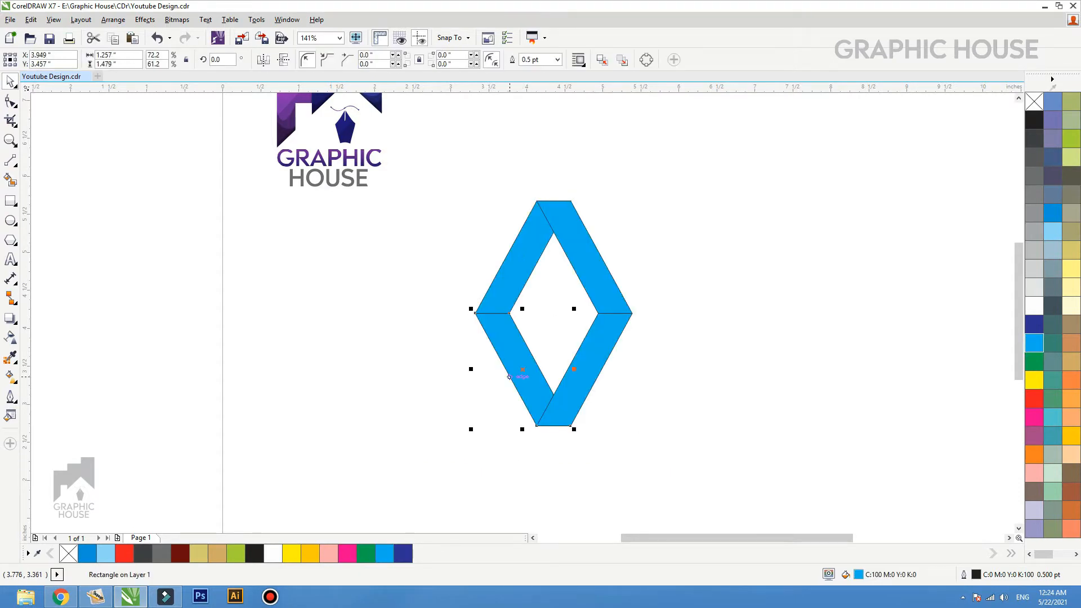
left_click(459, 391)
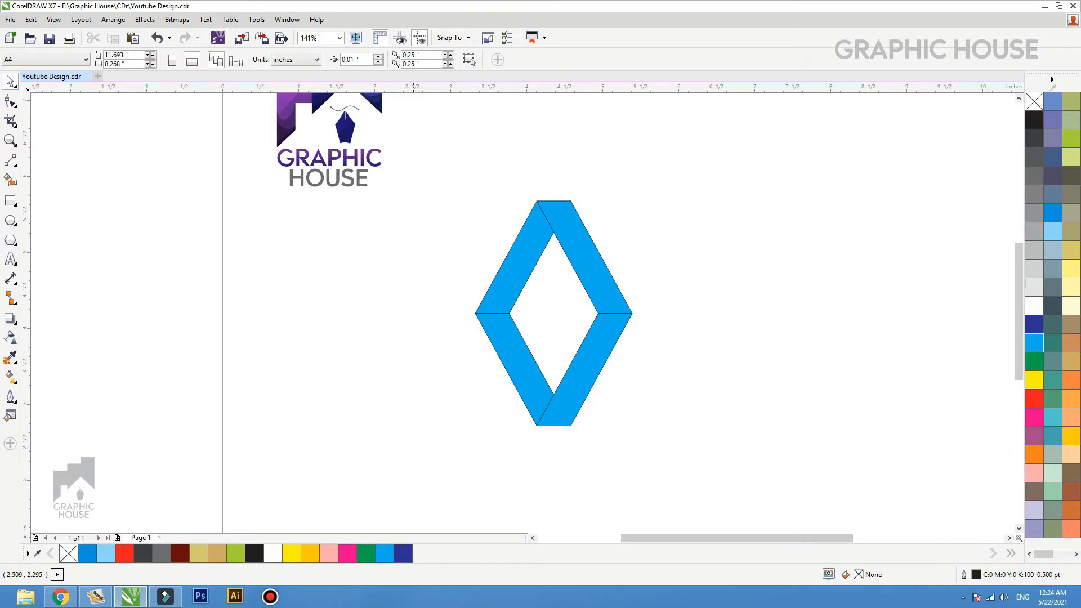
Duplicate the complete four-bar diamond to the left of the original.
left_click_drag(394, 451, 655, 174)
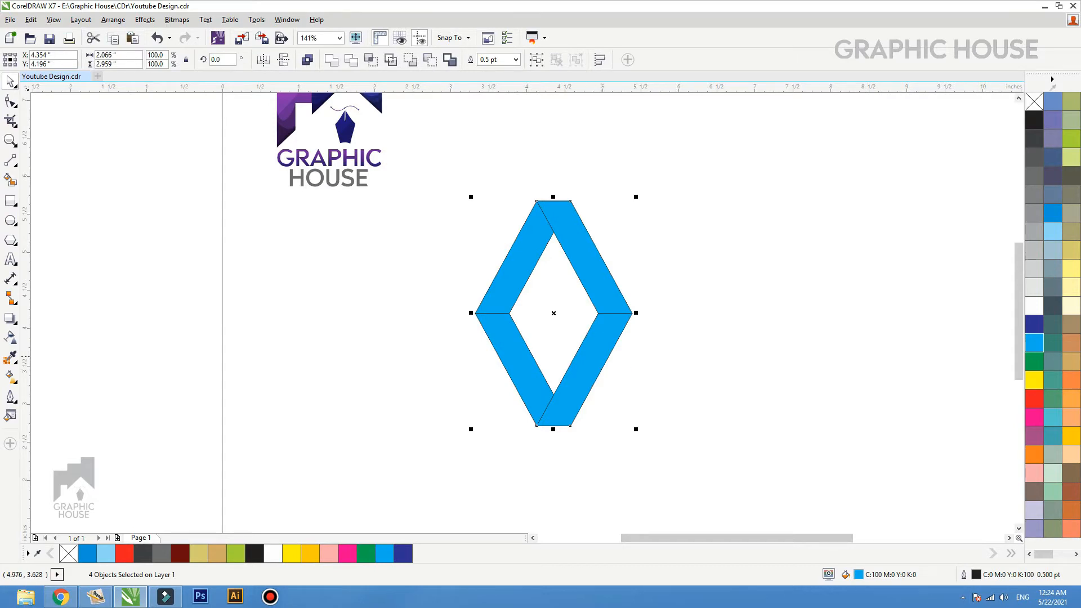
left_click_drag(601, 356, 299, 377)
right_click(299, 377)
Apply a linear fountain fill from darker blue (C100 M20 Y0 K0) to cyan along the original diamond's lower-left bar.
left_click(506, 349)
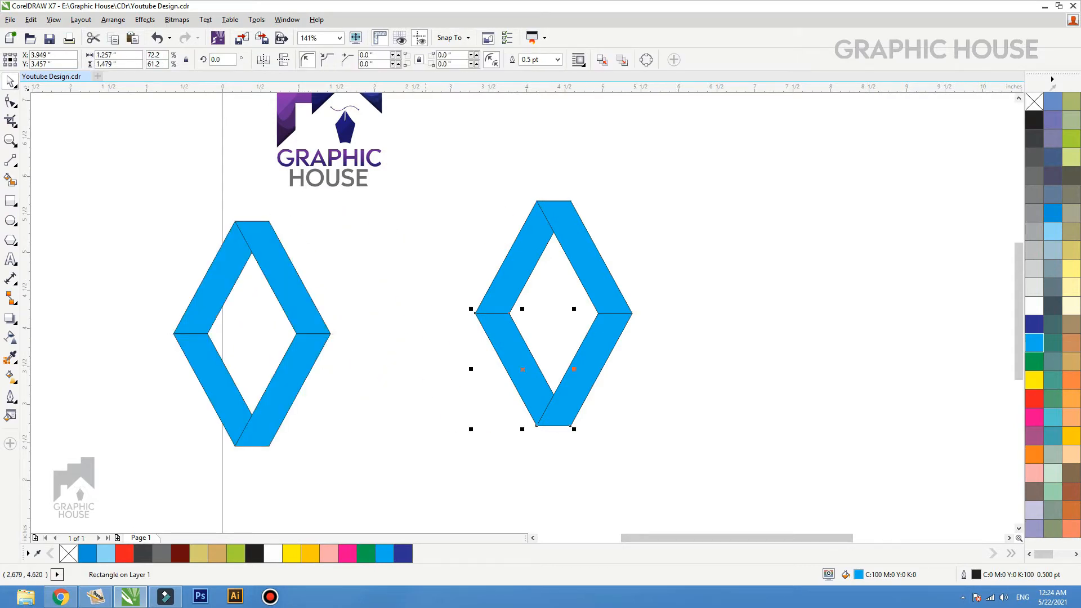
left_click_drag(425, 230, 731, 526)
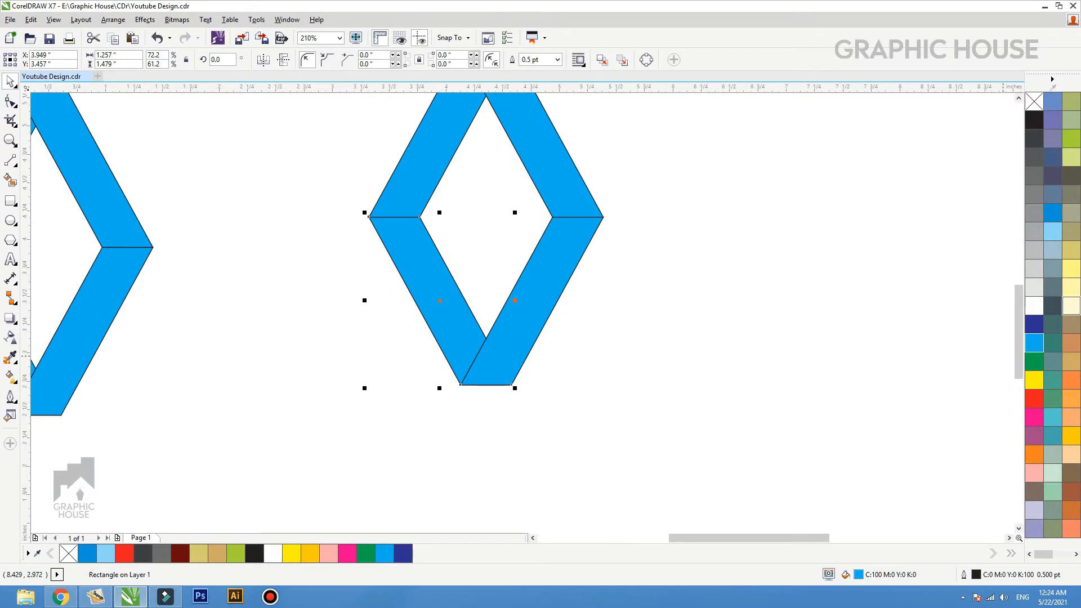
left_click(1053, 212)
key("g")
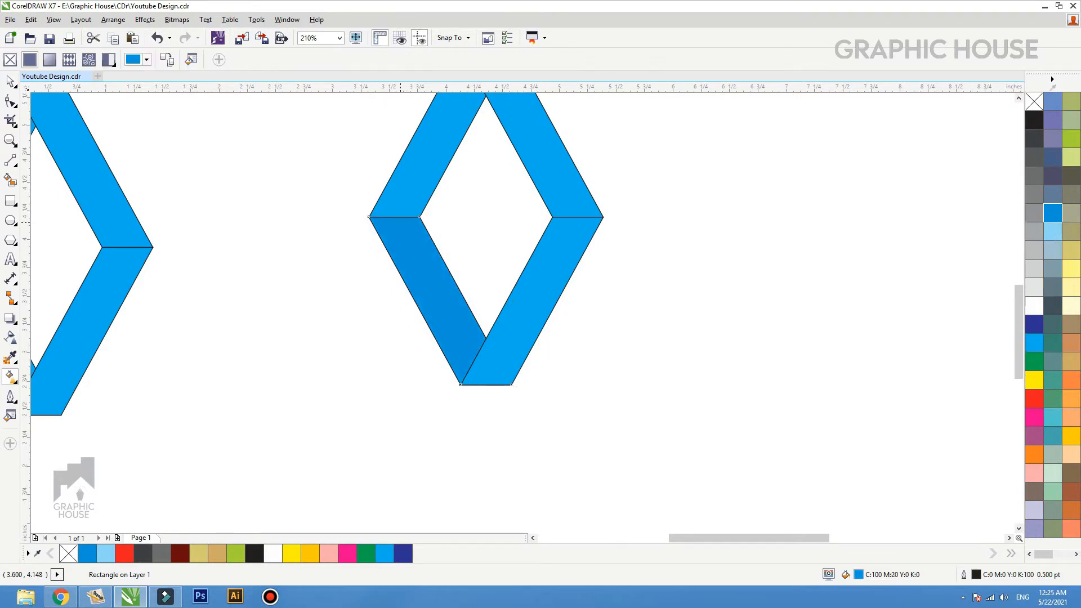
left_click_drag(400, 222, 478, 411)
left_click(1034, 343)
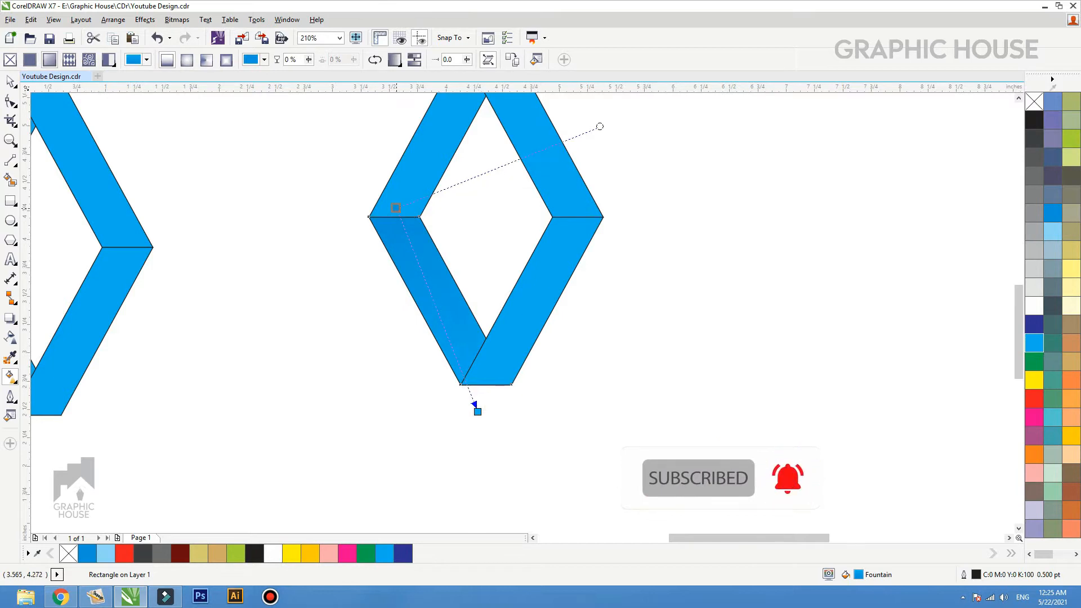
key("space")
key("space")
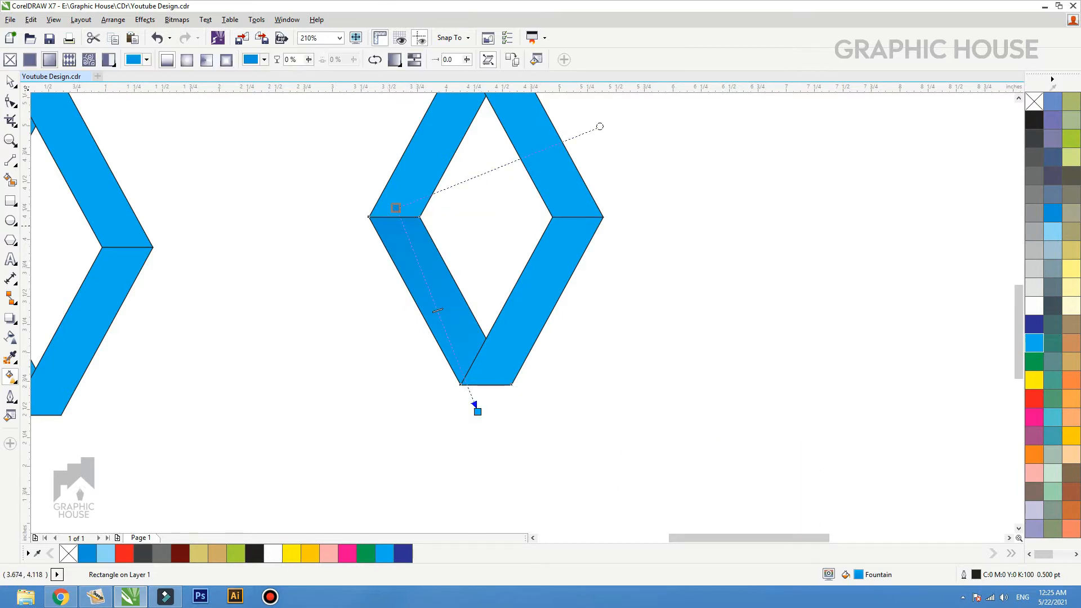
Change the lower-left bar's gradient start colour to dark navy blue and reverse the gradient so the dark end lies at the bottom.
left_click(396, 208)
left_click(424, 202)
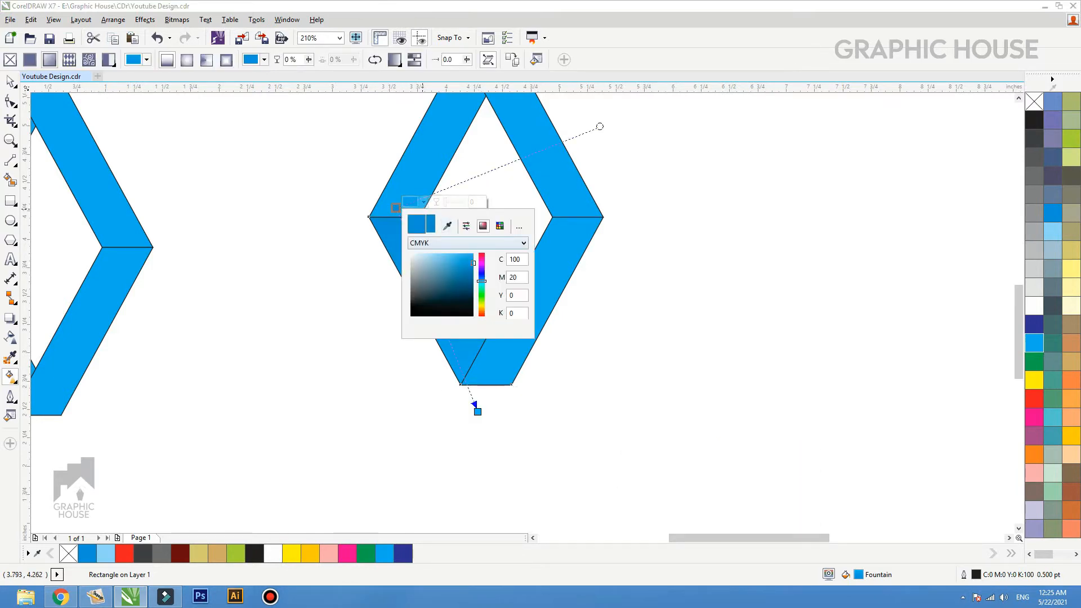
left_click(472, 284)
left_click(472, 289)
left_click(458, 377)
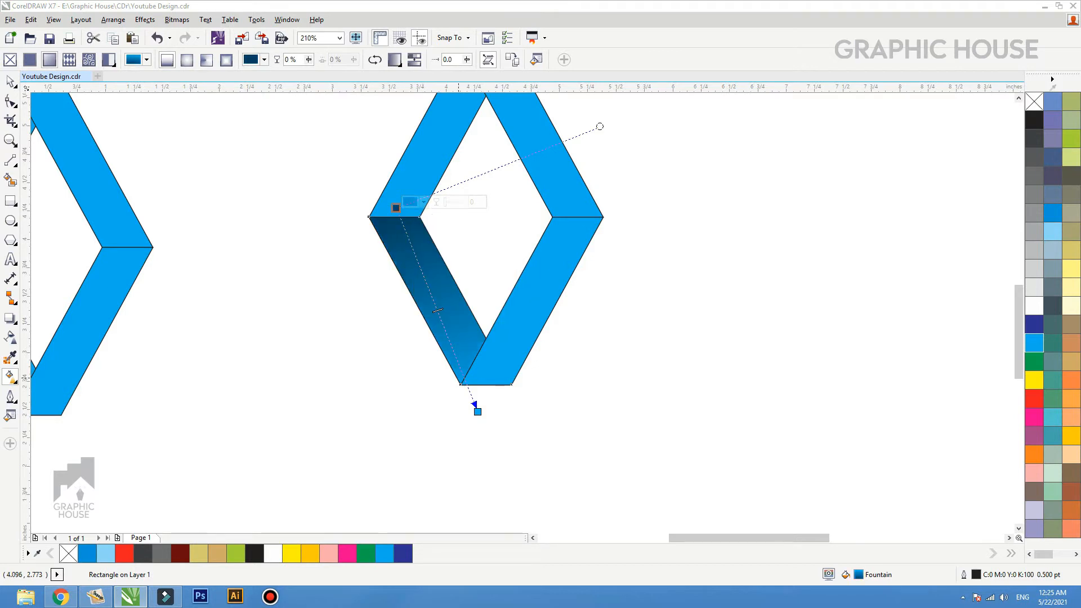
left_click_drag(478, 372, 384, 168)
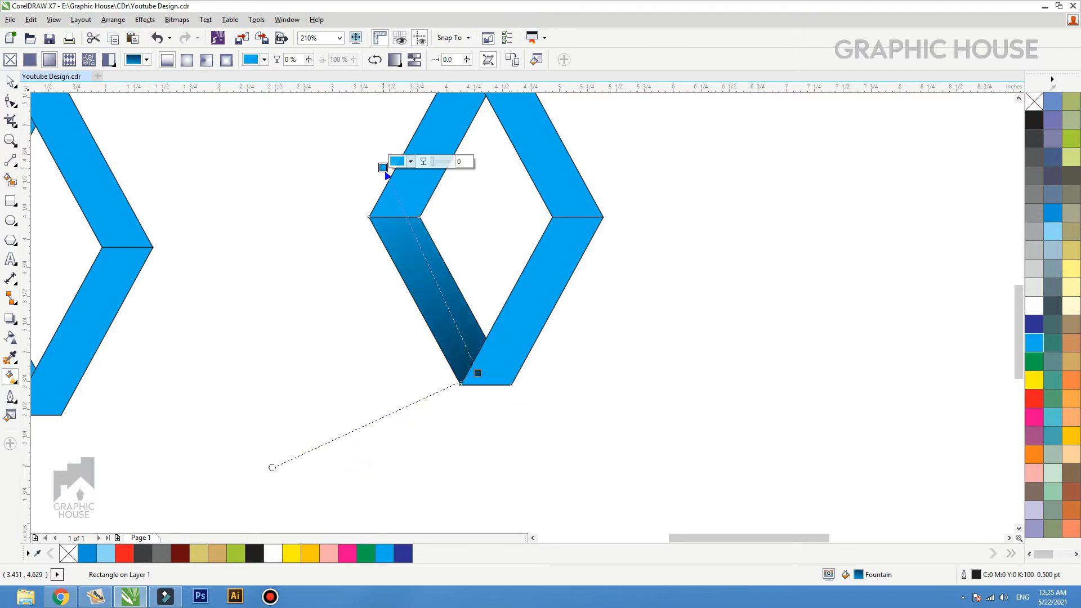
key("space")
Apply a linear gradient up the lower-right bar from cyan to a dark blue sampled from the lower-left bar (C100 M58 Y31 K25).
key("g")
left_click_drag(500, 380, 583, 231)
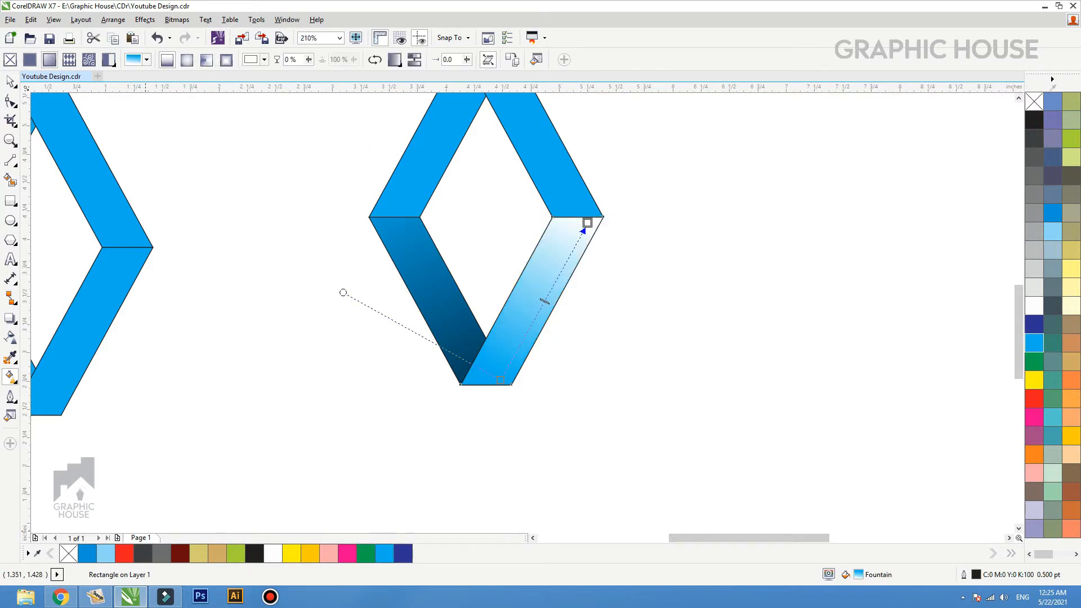
left_click(615, 221)
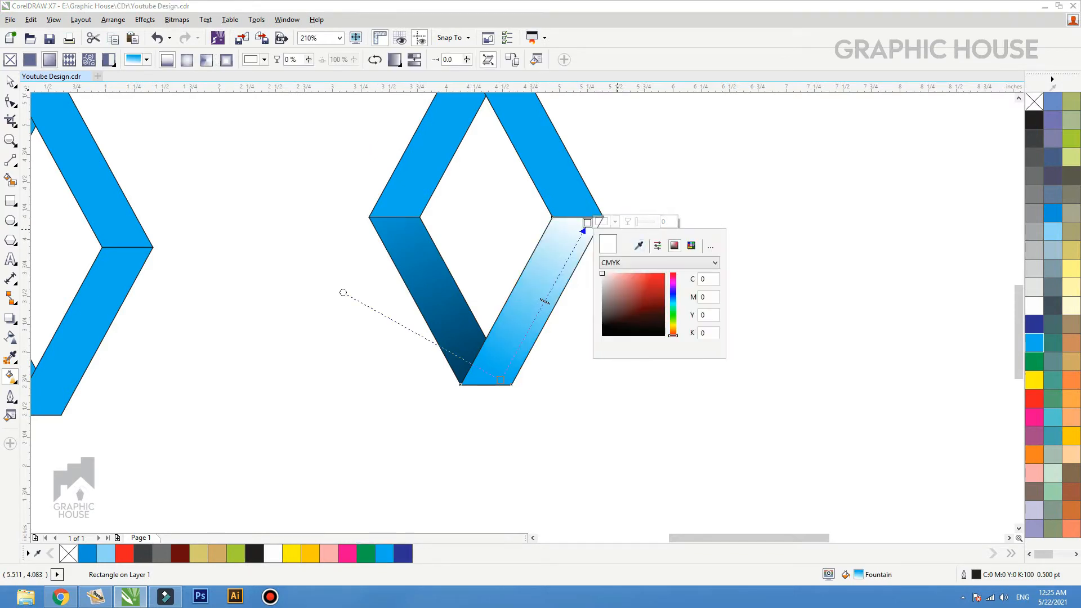
left_click(459, 341)
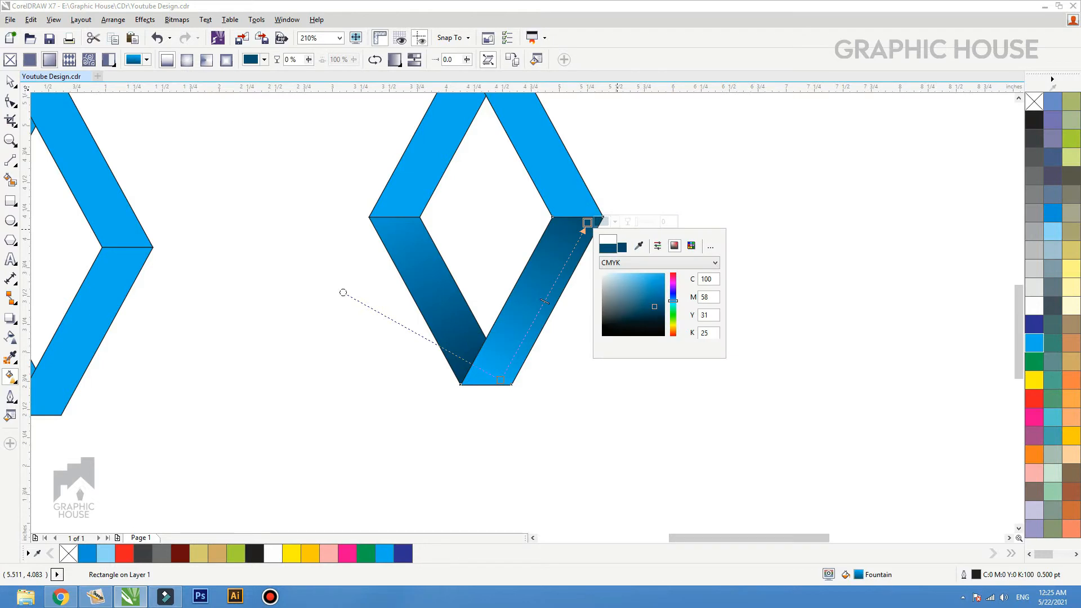
Adjust the end points of the lower-right bar's gradient to refine its shading.
left_click(500, 380)
left_click_drag(500, 380, 490, 393)
left_click_drag(587, 223, 592, 214)
left_click_drag(490, 393, 499, 365)
key("space")
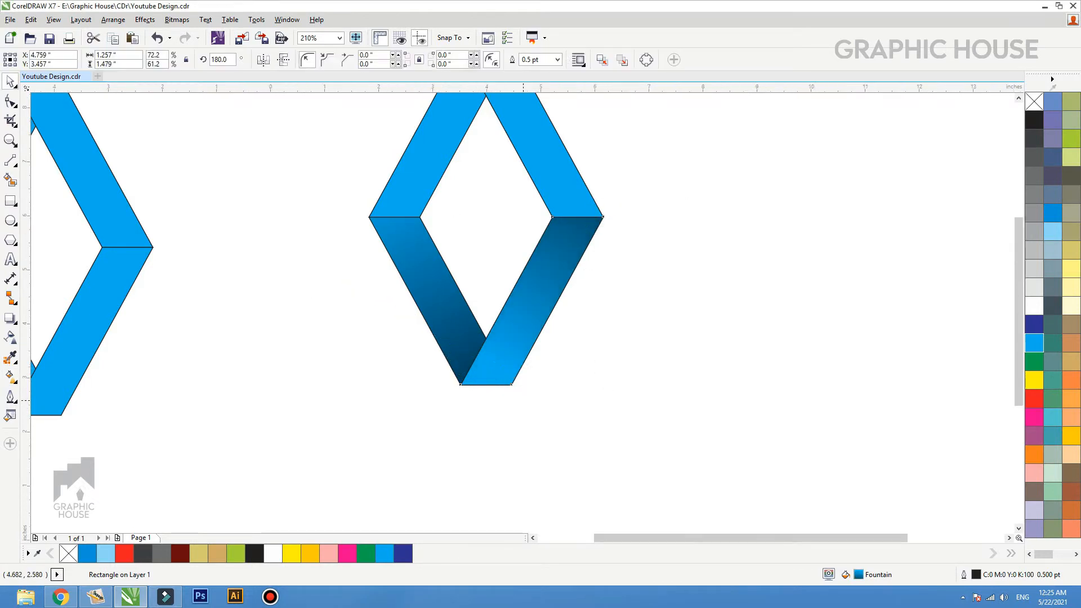
Repeat the lower-right bar's gradient fill on the diamond's upper-left bar.
scroll(524, 401, "down", 1)
left_click(487, 244)
key("ctrl+r")
left_click(602, 262)
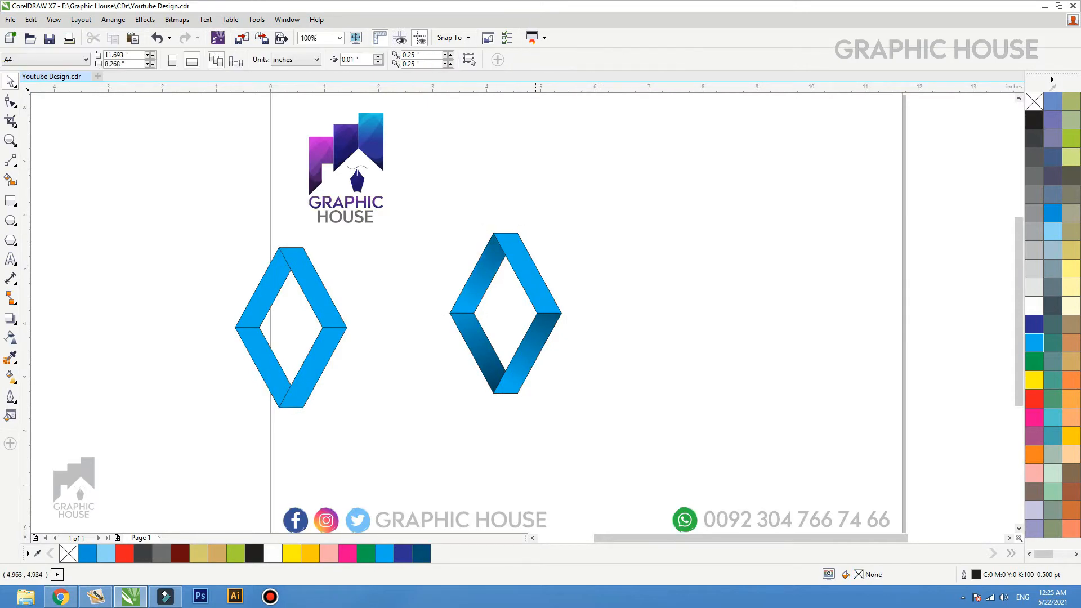
Remove the outlines from all four bars of the shaded diamond and move it up and to the right on the page.
left_click(530, 266)
left_click_drag(630, 418, 407, 192)
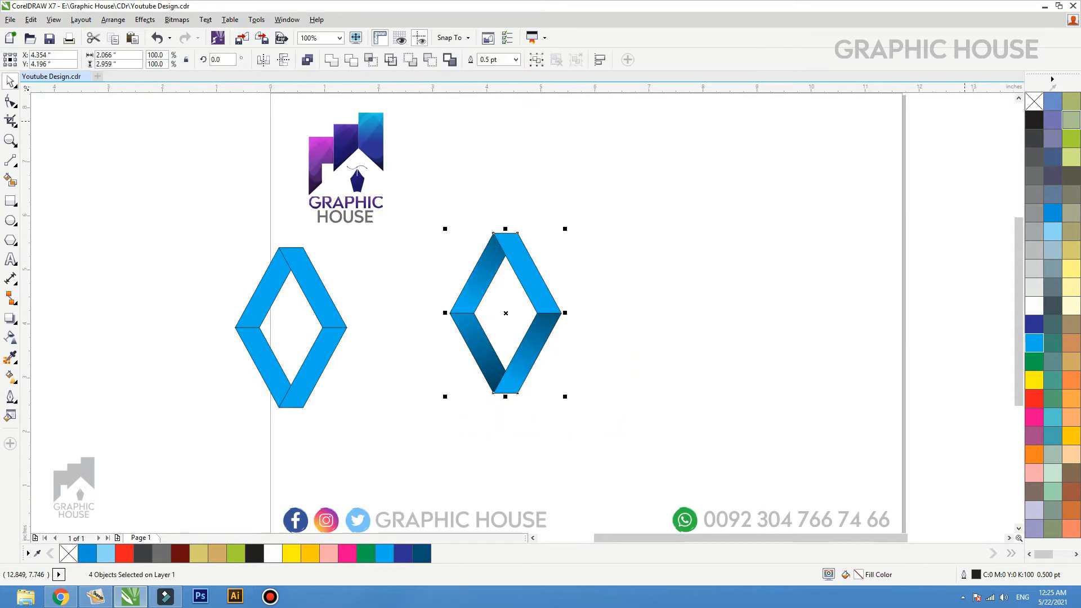
left_click_drag(550, 322, 634, 255)
key("shift+F2")
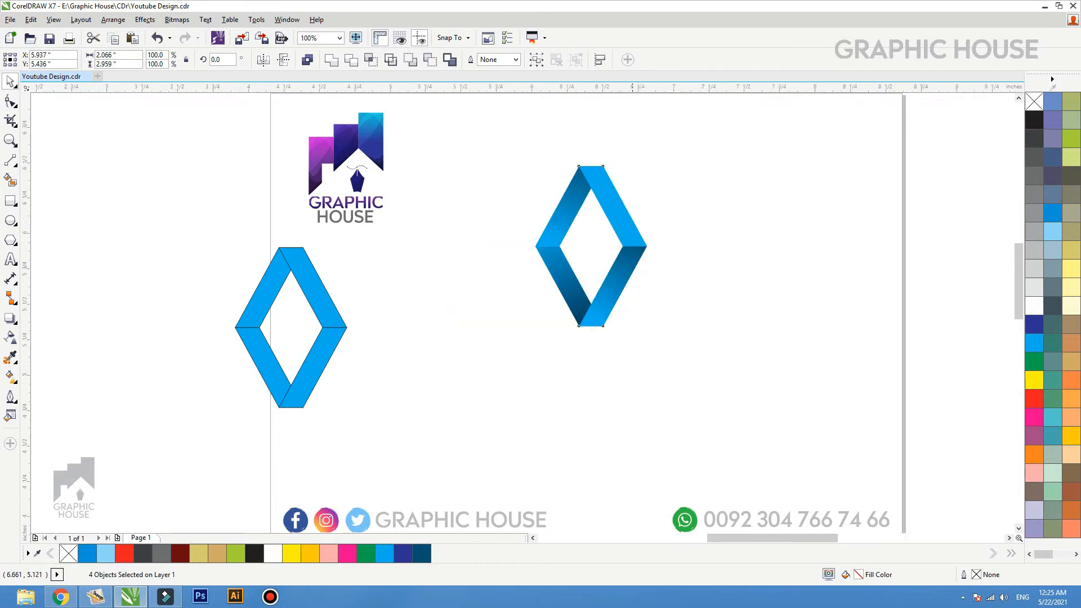
left_click(739, 234)
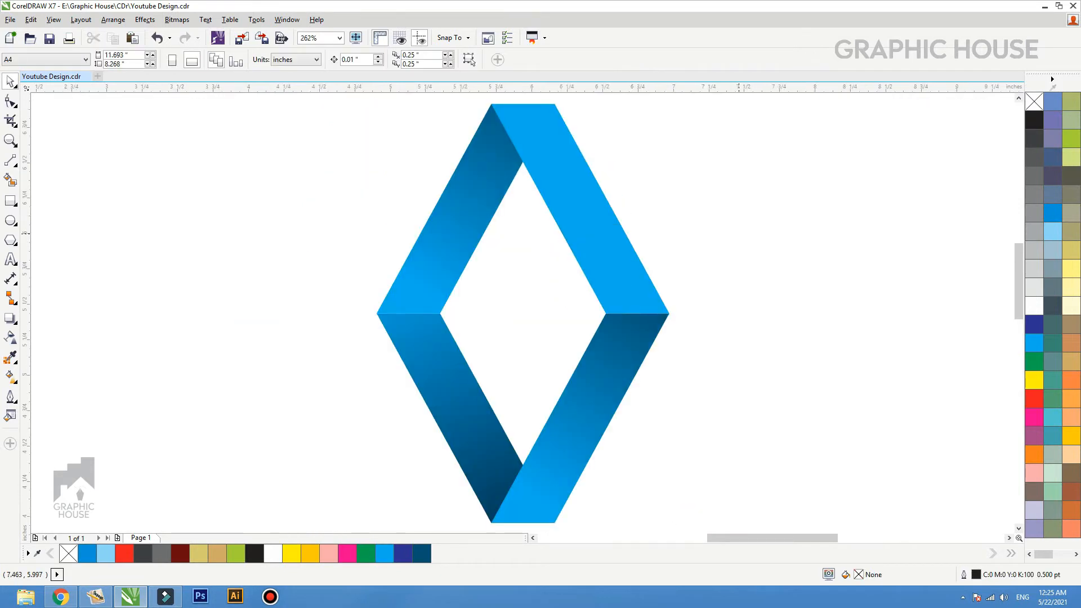
scroll(549, 341, "down", 2)
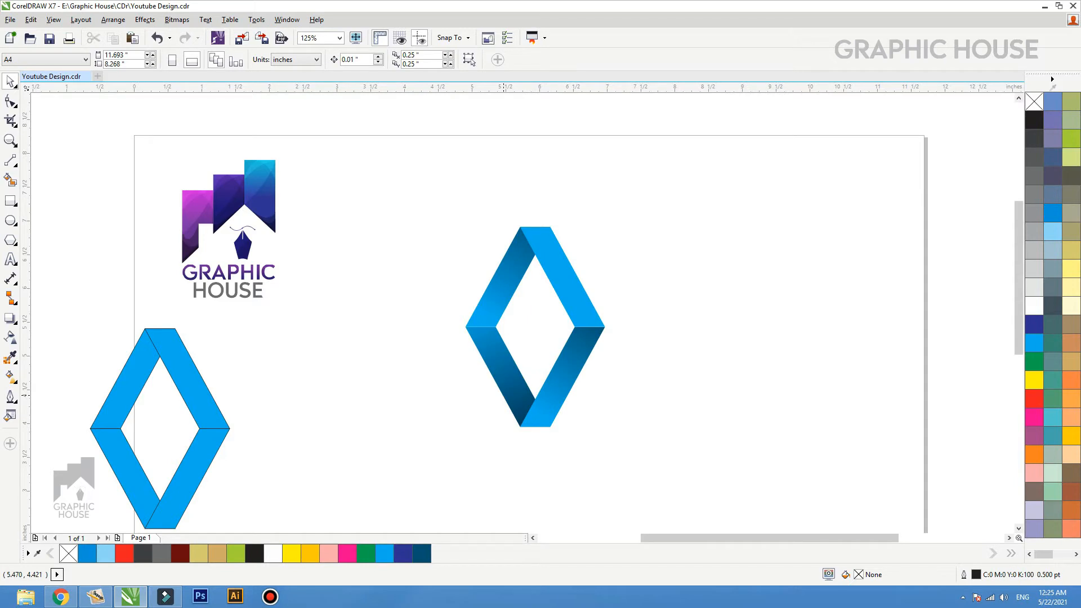
Group the shaded diamond's bars and move the group off the page past its right edge.
scroll(493, 372, "down", 1)
left_click_drag(449, 196, 591, 445)
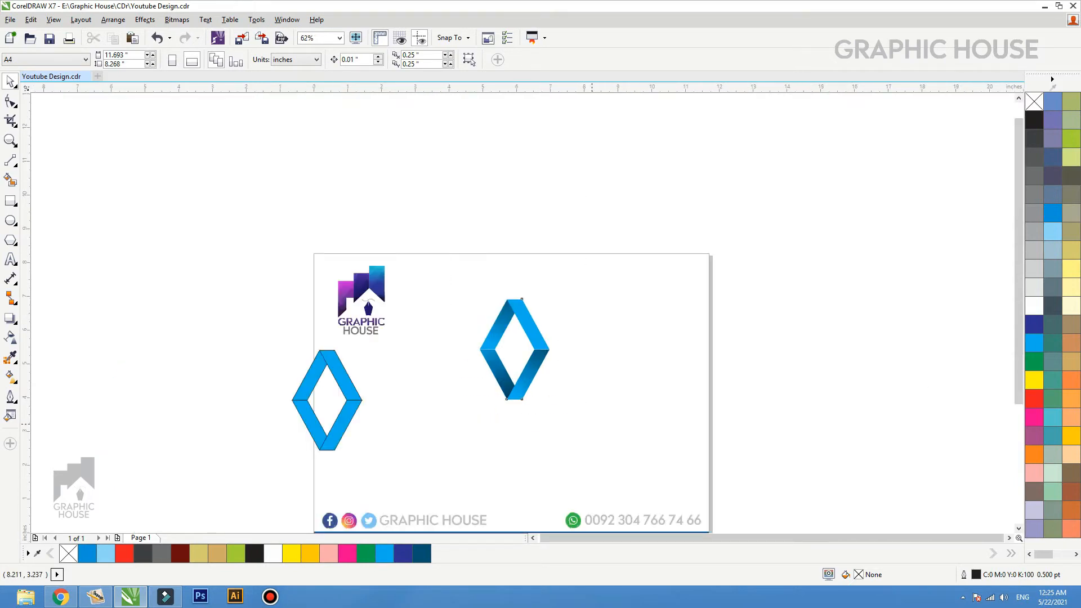
key("ctrl+g")
left_click_drag(516, 349, 743, 328)
Move the flat cyan diamond copy fully onto the page to the right of the logo.
left_click_drag(413, 463, 262, 336)
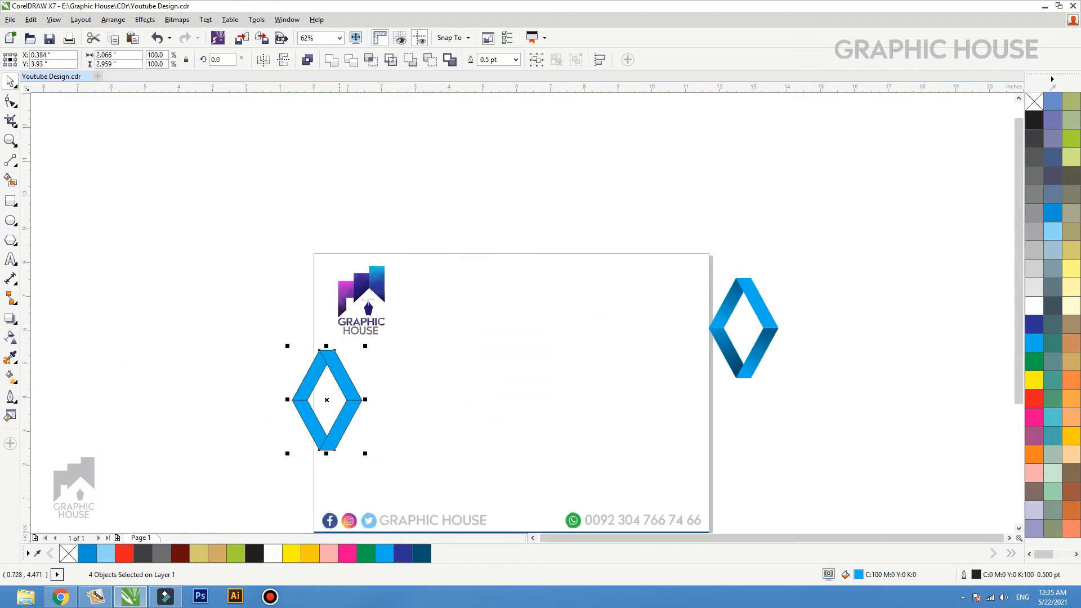
left_click_drag(345, 375, 461, 373)
key("F2")
left_click_drag(351, 329, 545, 472)
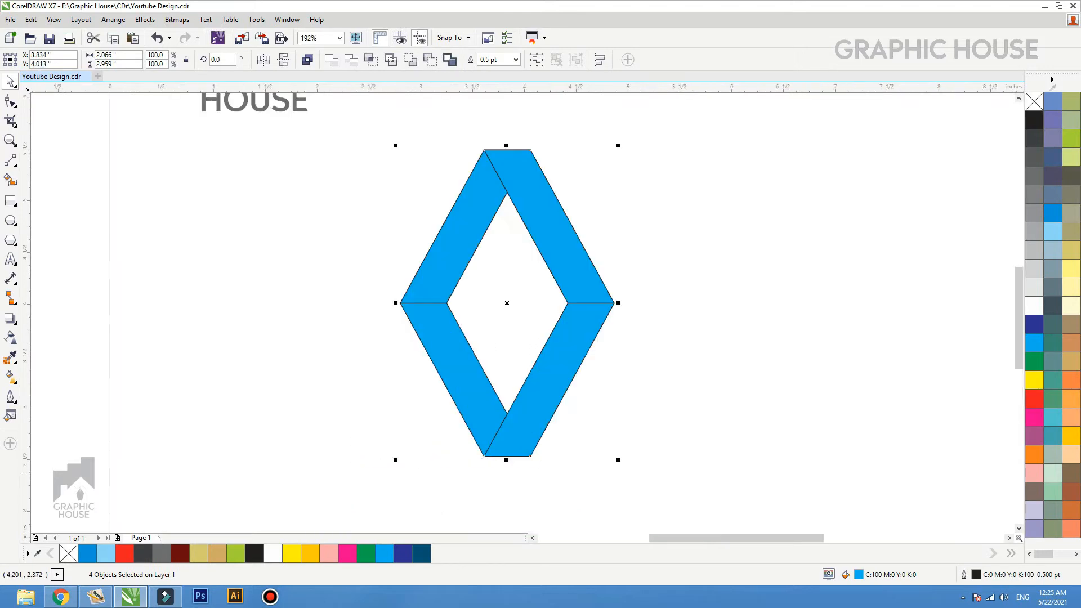
Weld the two left bars of the flat cyan diamond into a single chevron shape.
left_click(778, 225)
left_click(449, 349)
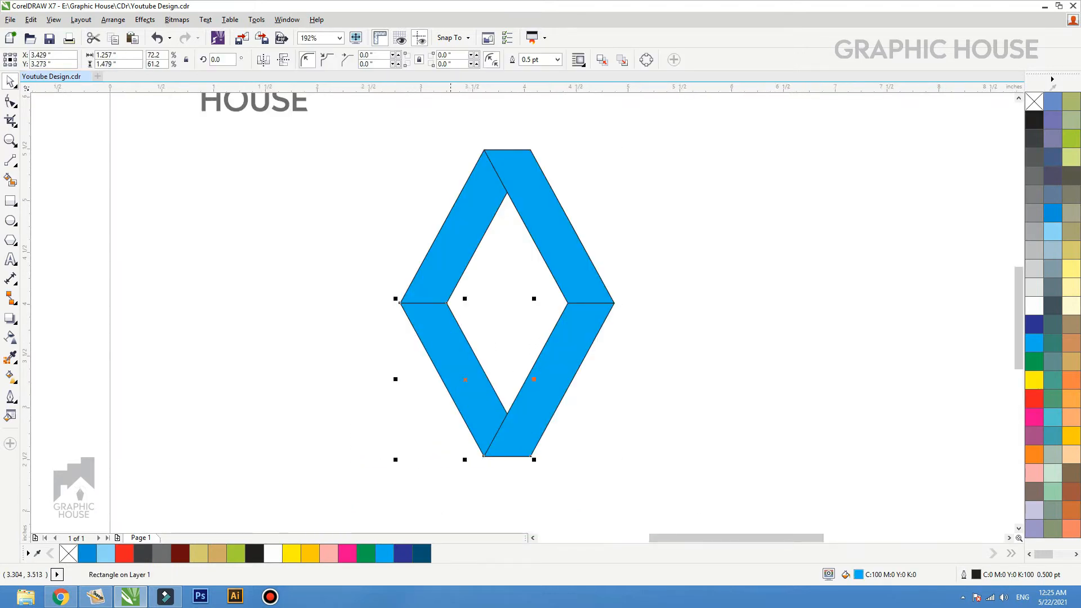
left_click(444, 286, "shift")
left_click_drag(443, 285, 391, 266)
key("ctrl+z")
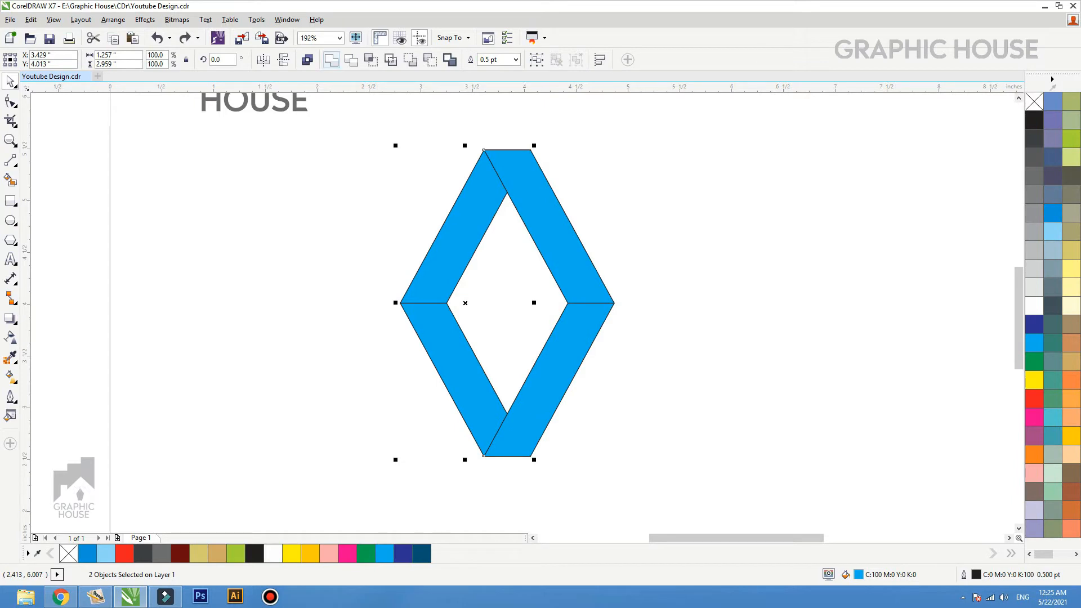
left_click(331, 59)
Weld the two right bars of the flat cyan diamond into a single chevron shape.
left_click(572, 364)
left_click(564, 253, "shift")
left_click(331, 59)
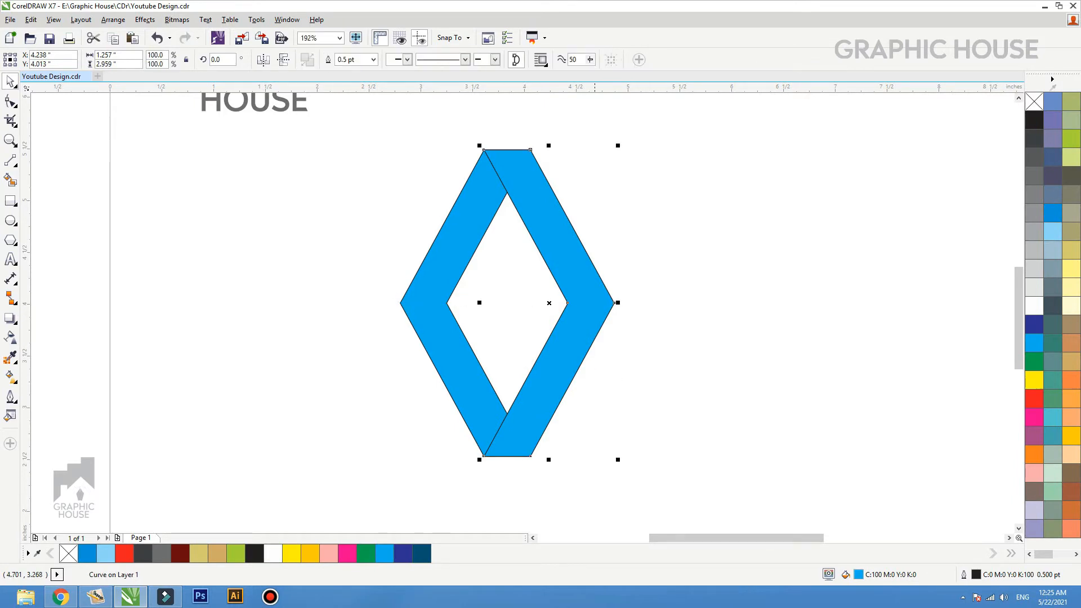
left_click_drag(584, 343, 682, 299)
key("ctrl+z")
left_click(868, 384)
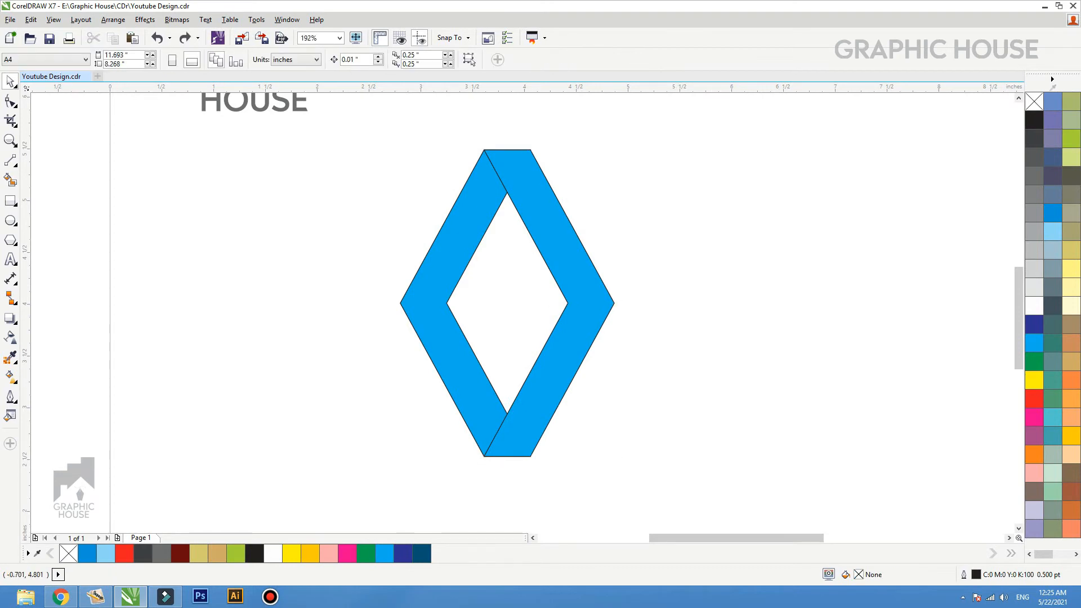
Draw a long rectangle across the diamond's upper right arm and rotate it to about 35 degrees.
mouse_move(369, 148)
left_mouse_down()
mouse_move(470, 203)
mouse_move(700, 270)
mouse_move(727, 222)
mouse_move(711, 220)
mouse_move(716, 164)
left_mouse_up()
key("space")
left_click(711, 219)
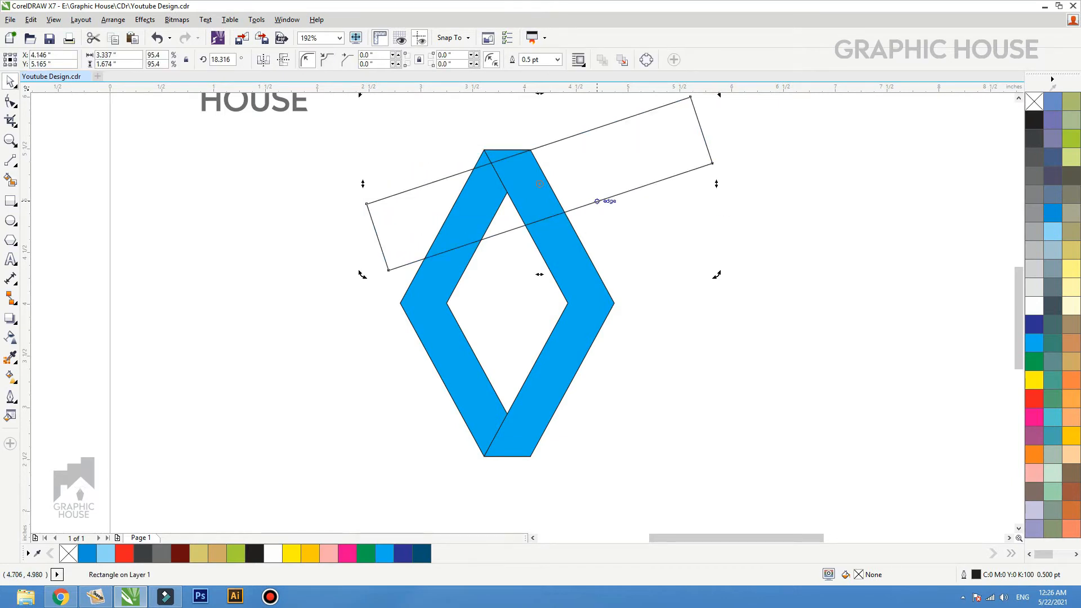
left_click_drag(597, 201, 627, 224)
left_click(633, 223)
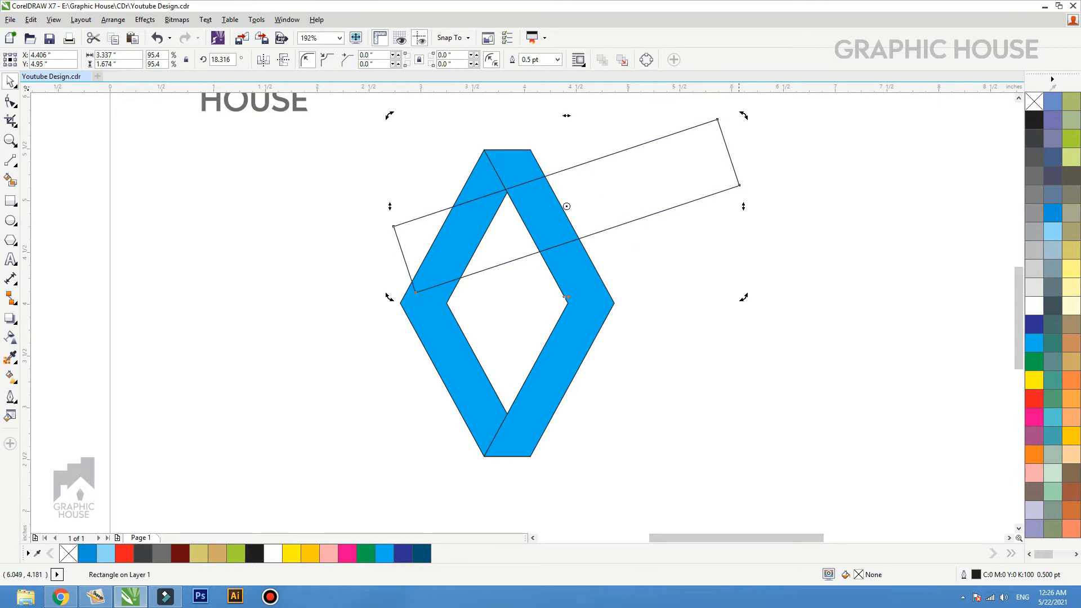
left_click_drag(744, 296, 739, 236)
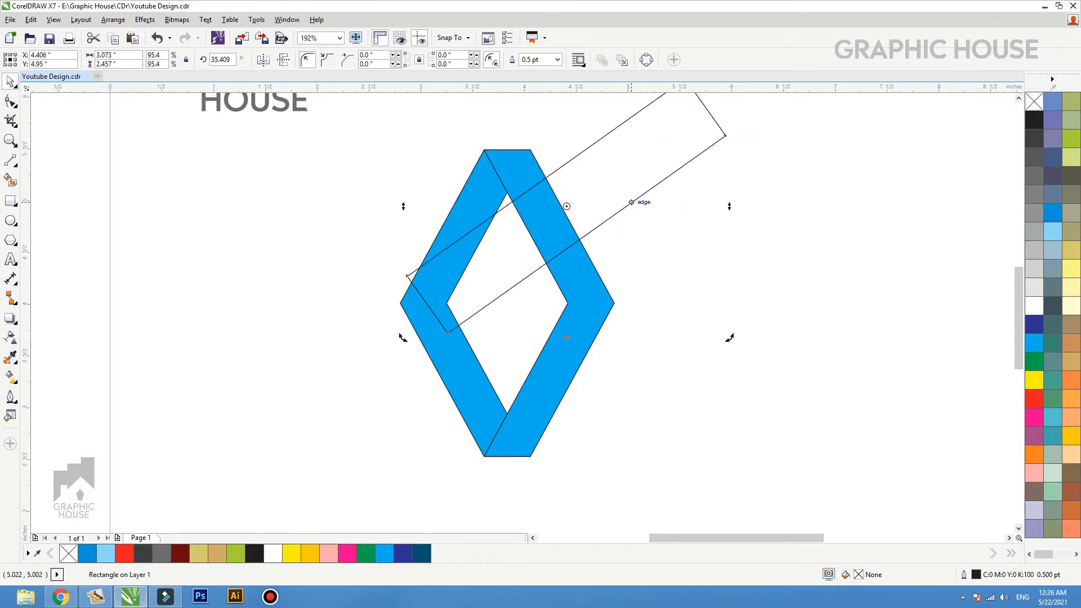
left_click_drag(632, 202, 629, 196)
Trim the right chevron with the slanted rectangle and delete the rectangle.
left_click(582, 254, "shift")
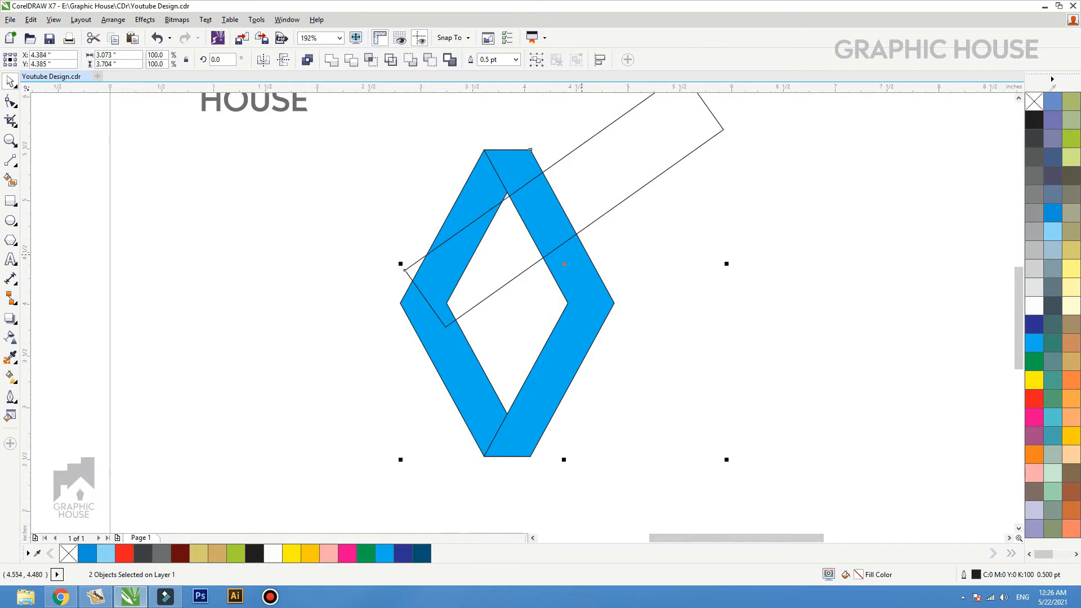
left_click_drag(582, 254, 622, 273)
key("ctrl+z")
left_click(351, 59)
key("Escape")
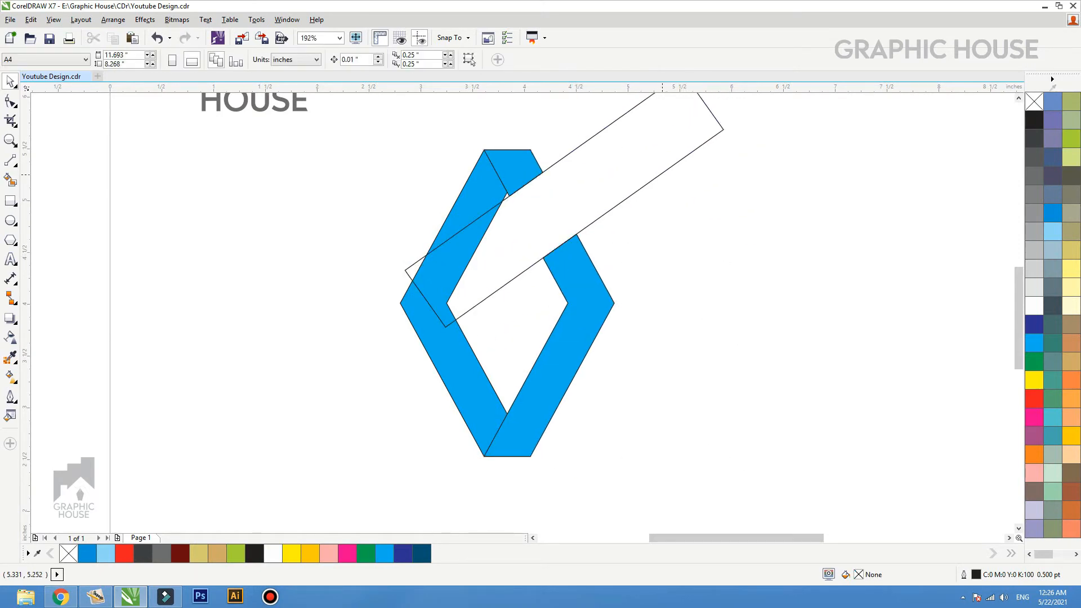
left_click(662, 174)
key("Delete")
Break the trimmed right chevron apart and delete its small upper piece.
left_click(577, 262)
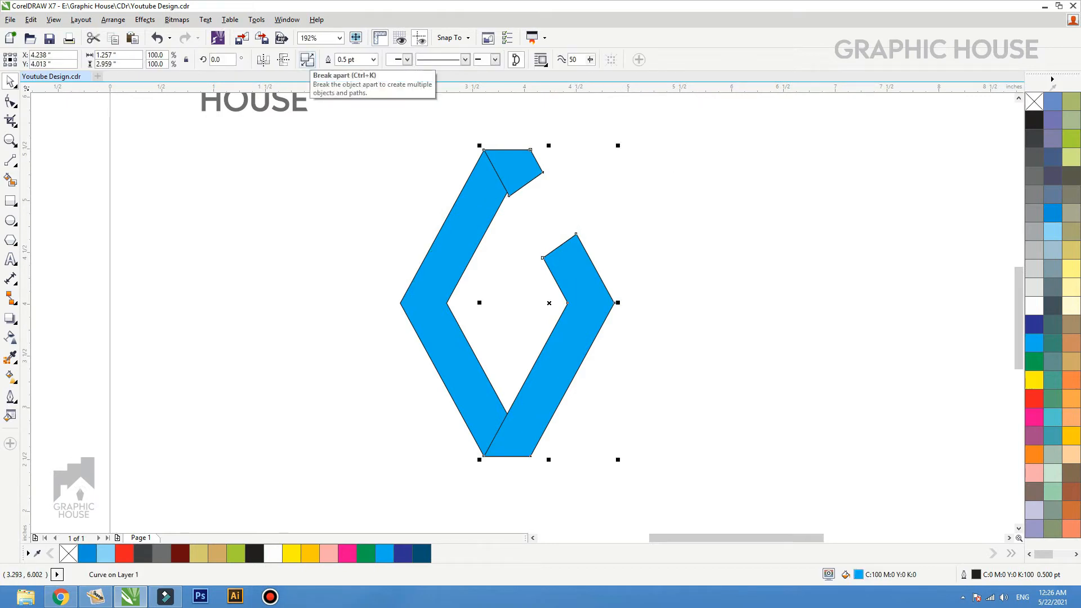
left_click(307, 60)
key("Escape")
left_click(525, 172)
key("Delete")
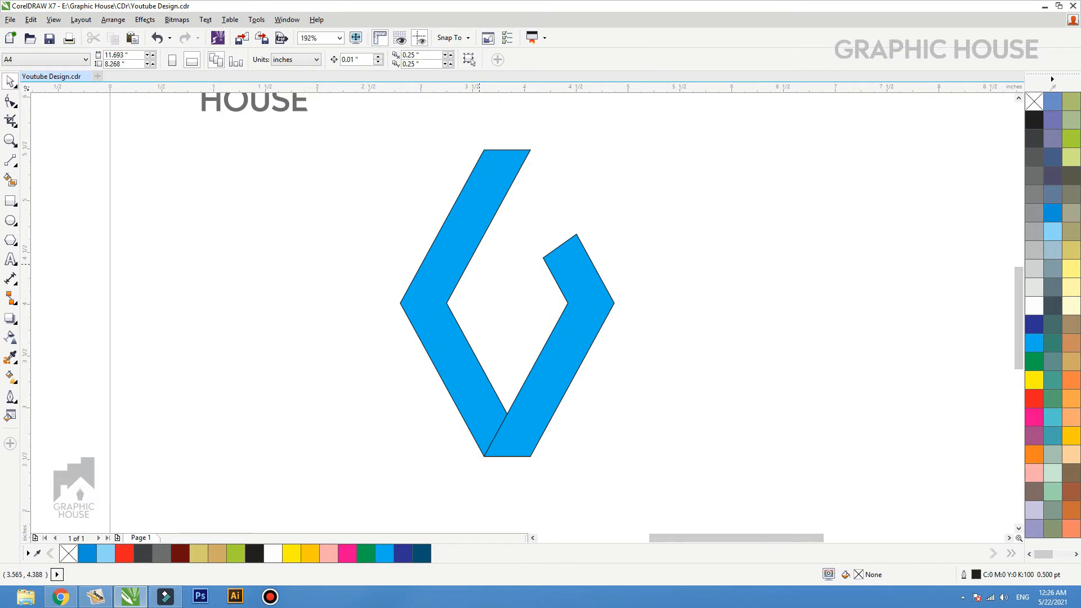
Remove the outline from both remaining cyan pieces and weld them into one hook shape.
scroll(431, 351, "down", 2)
left_click_drag(584, 225, 388, 446)
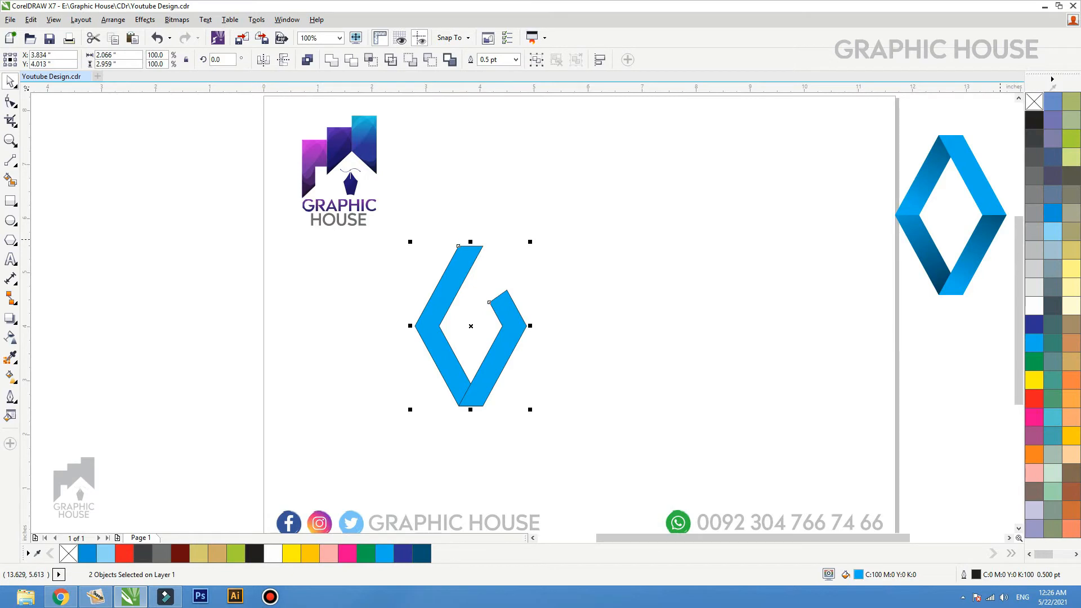
right_click(1034, 102)
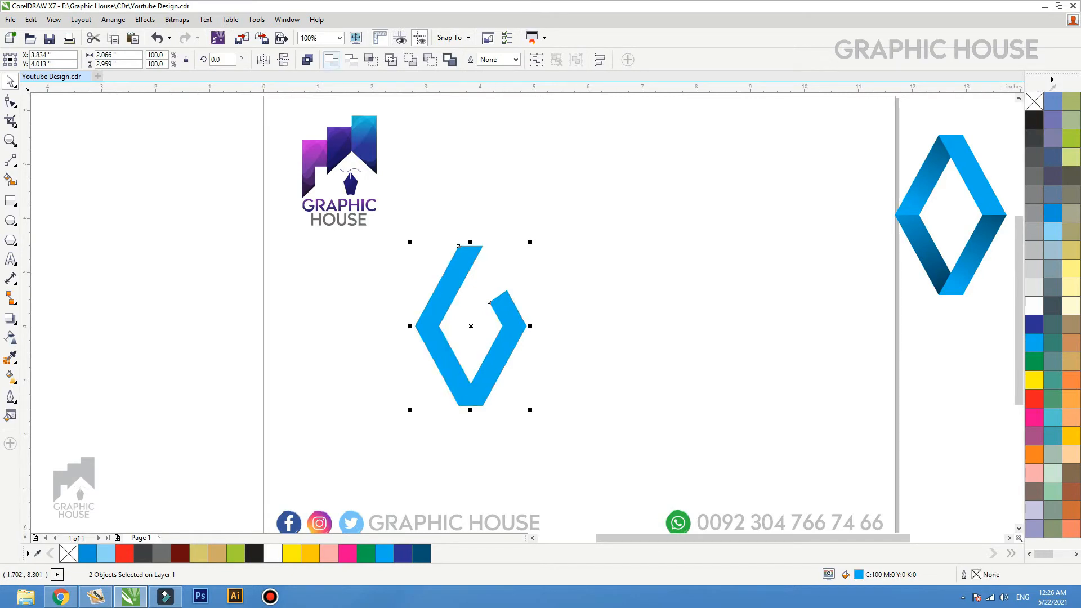
left_click(331, 60)
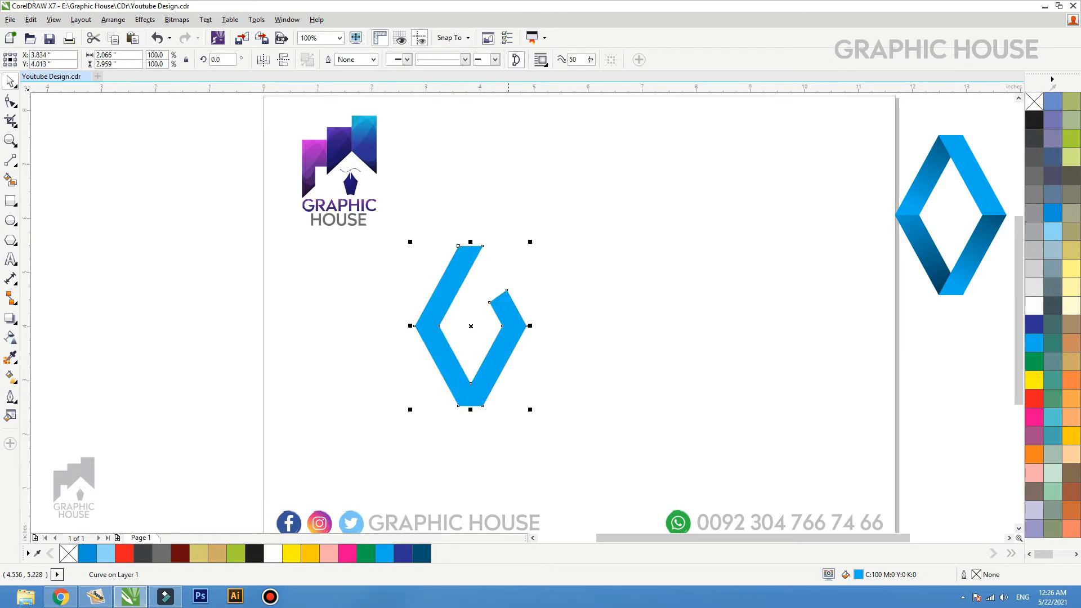
key("F2")
left_click_drag(683, 175, 388, 489)
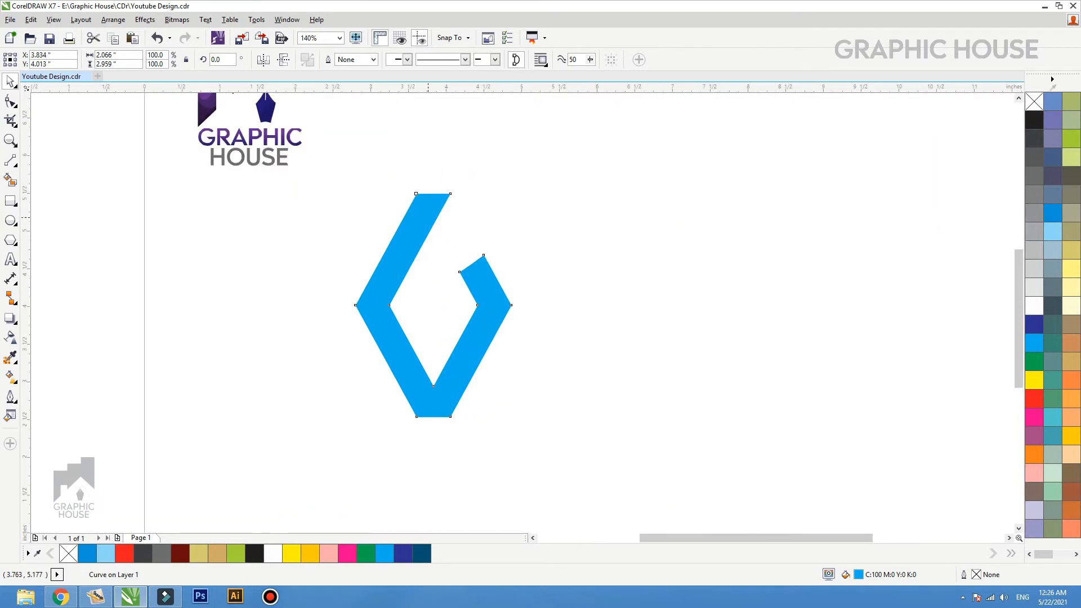
left_click(428, 218)
left_click_drag(516, 190, 330, 436)
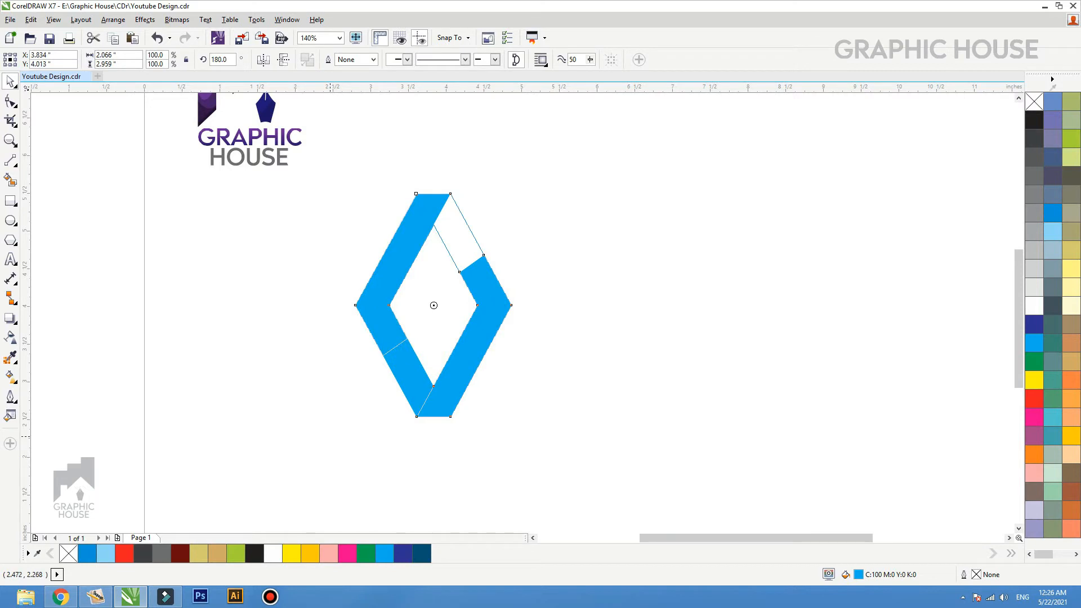
right_click(331, 436)
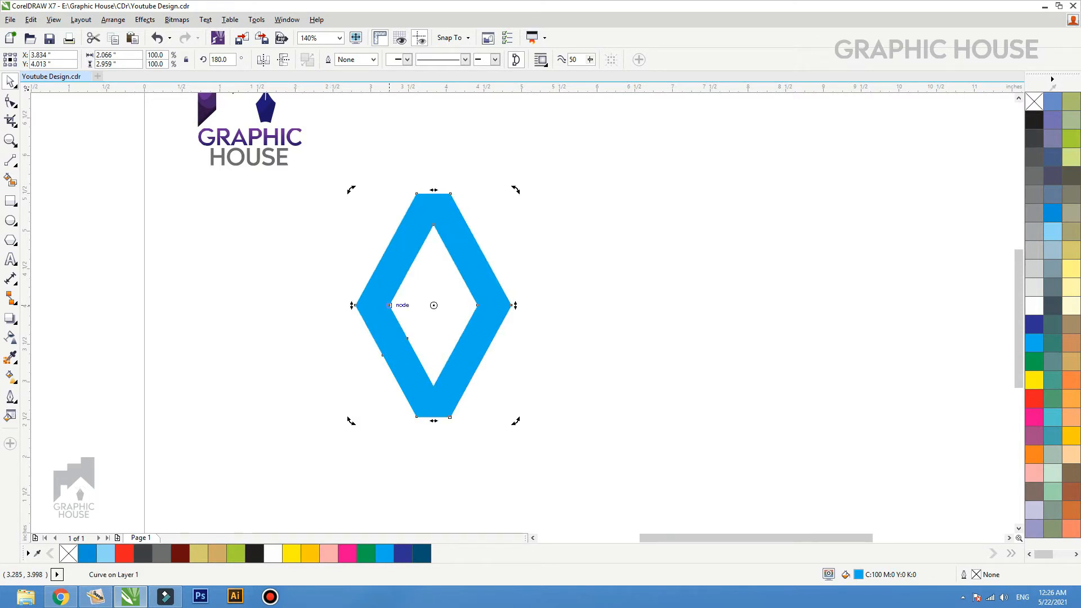
left_click_drag(353, 190, 574, 360)
key("ctrl+z")
key("ctrl+z")
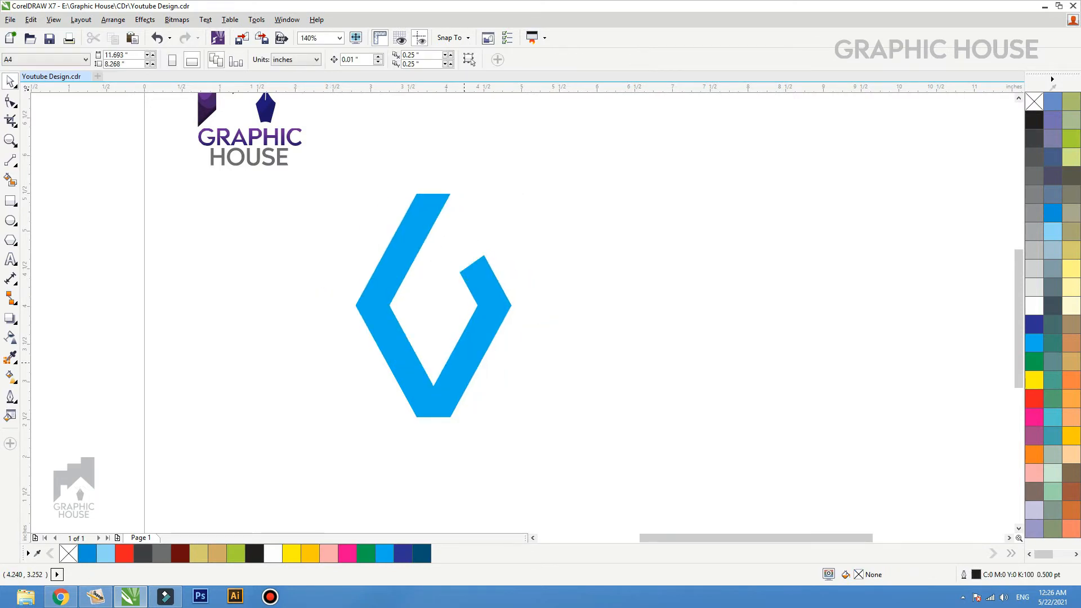
Duplicate the hook shape beside itself, mirror the copy vertically and horizontally, and interlock it with the original, leaving an even gap.
left_click_drag(460, 363, 725, 363)
right_click(725, 363)
left_click(283, 59)
left_click(263, 59)
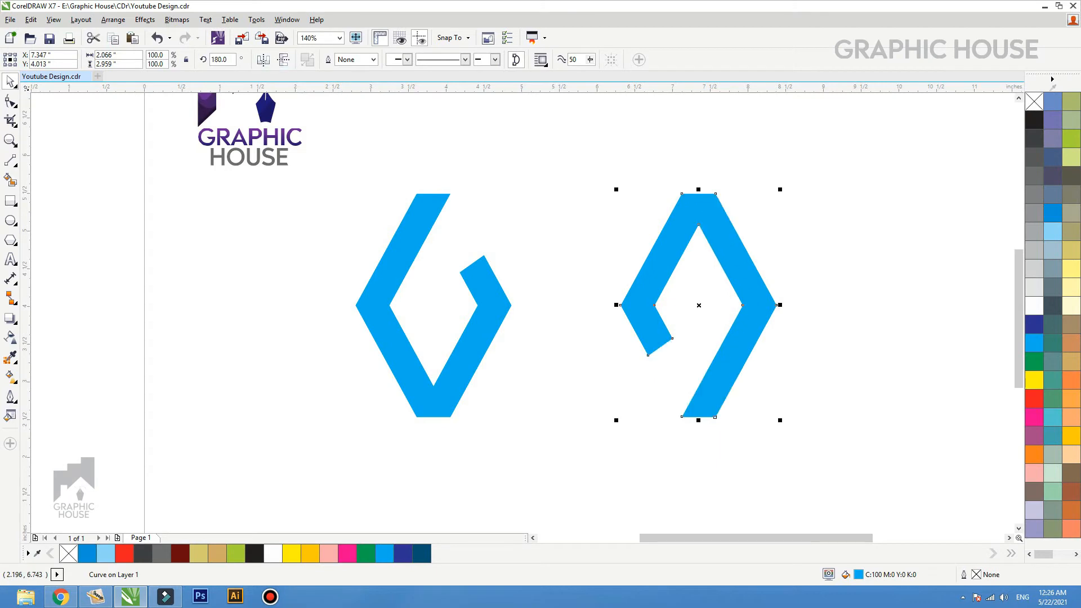
left_click_drag(674, 229, 456, 243)
left_click(787, 231)
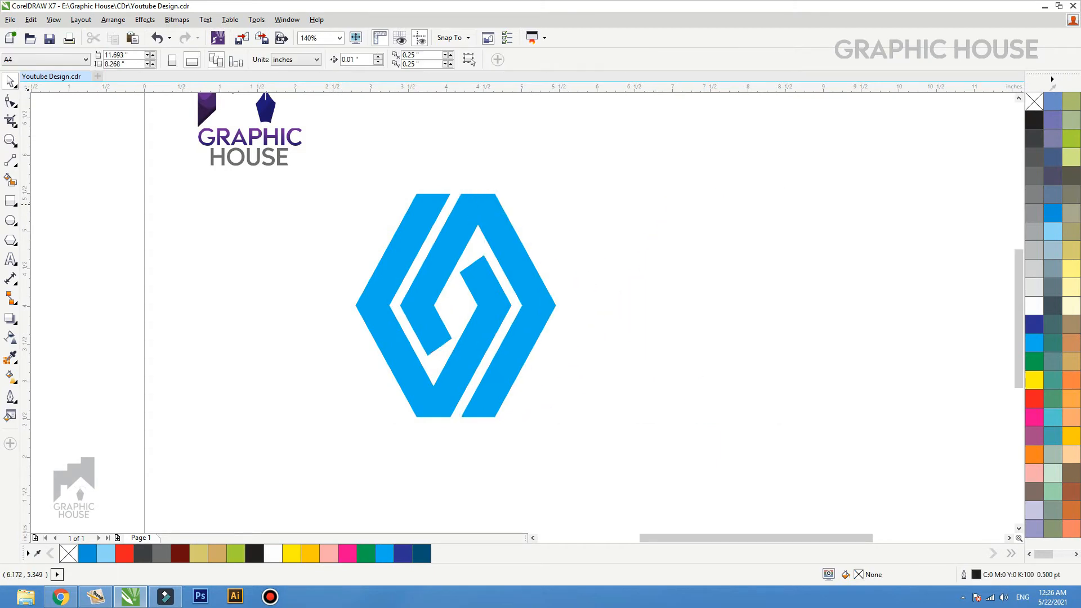
Group the two interlocked hook shapes and move the group over the page's left edge.
left_click(508, 227)
left_click_drag(639, 124, 317, 451)
key("ctrl+g")
scroll(393, 362, "down", 3)
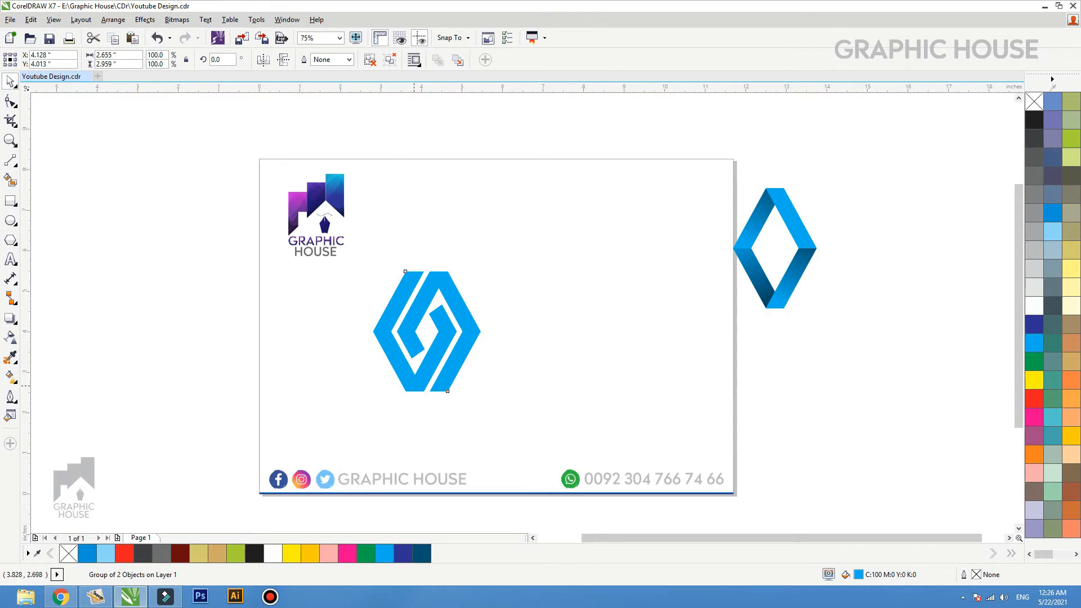
left_click_drag(415, 385, 218, 388)
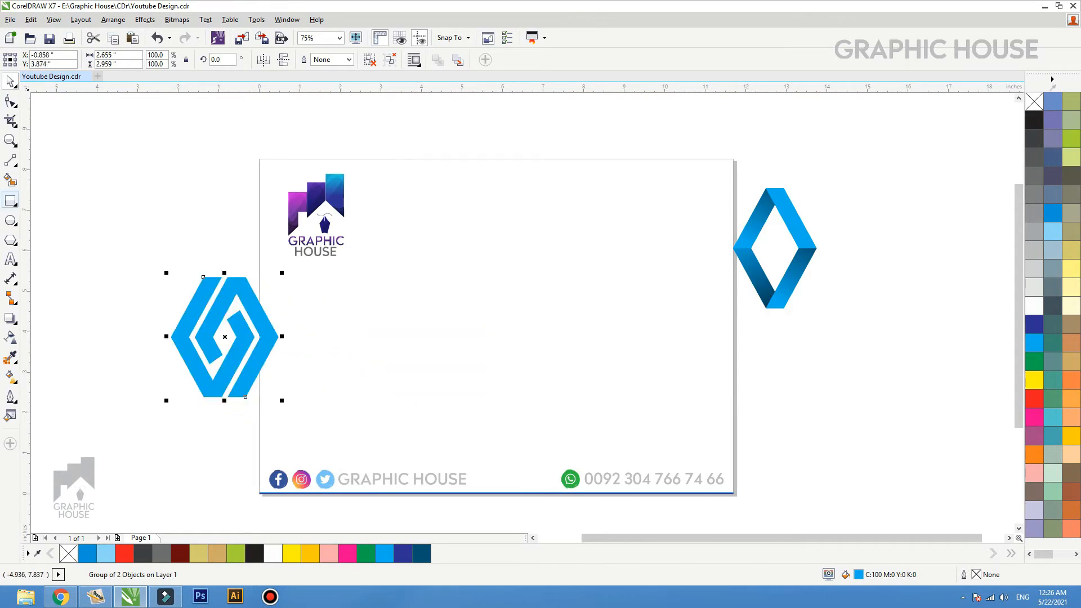
Draw a rectangle about 8.15 by 4.53 inches in the middle of the page and fill it black.
left_click_drag(375, 214, 706, 399)
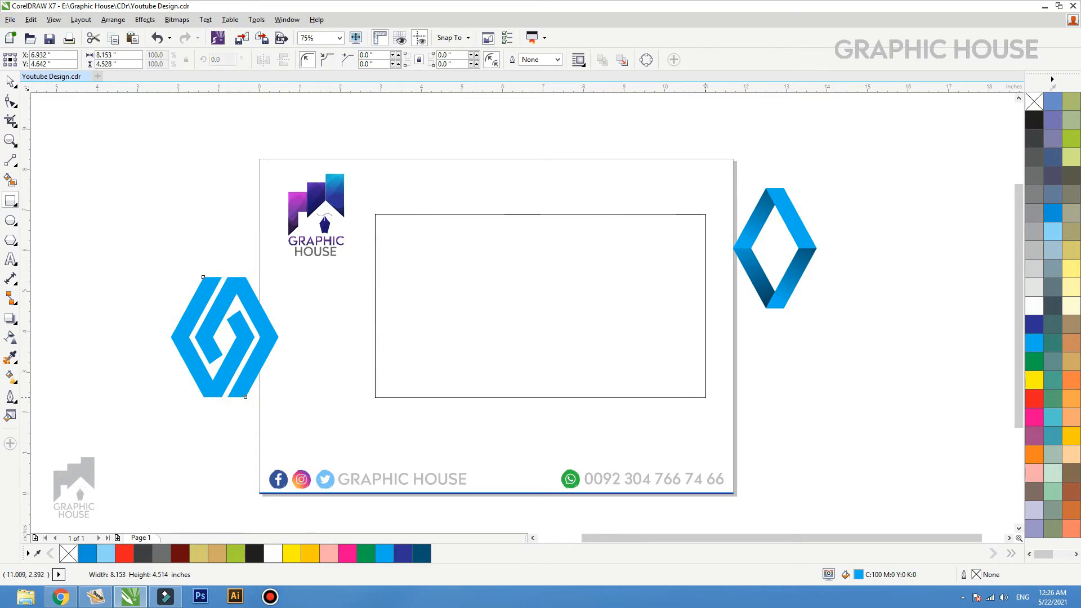
key("space")
left_click(1034, 120)
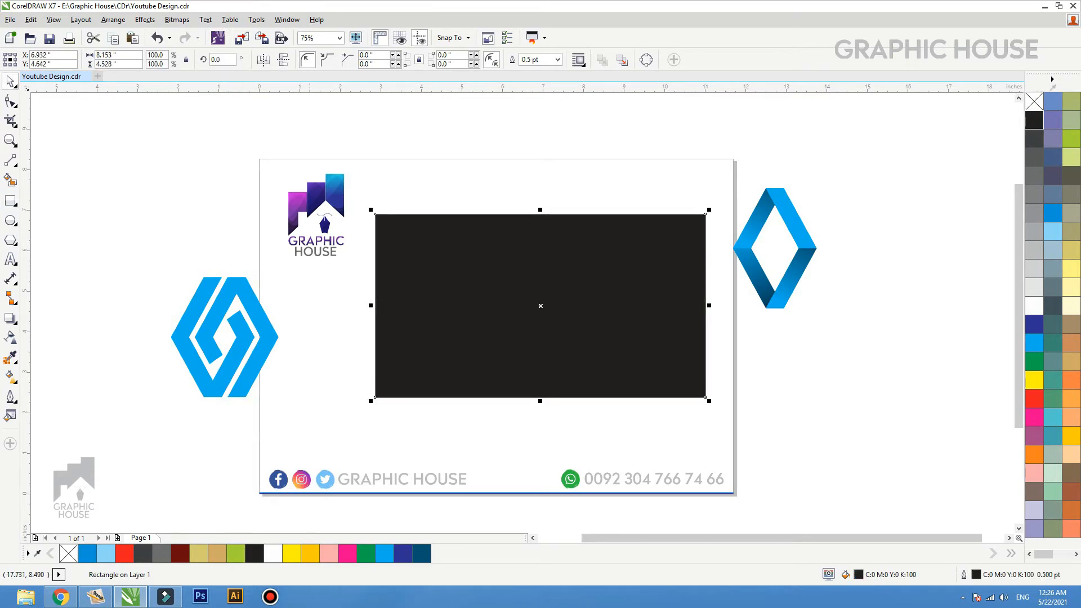
Move the interlocked logo left of the page and stack mirrored copies directly beneath it to form a column of eight.
left_click_drag(231, 285, 147, 409)
right_click(147, 408)
scroll(201, 239, "down", 1)
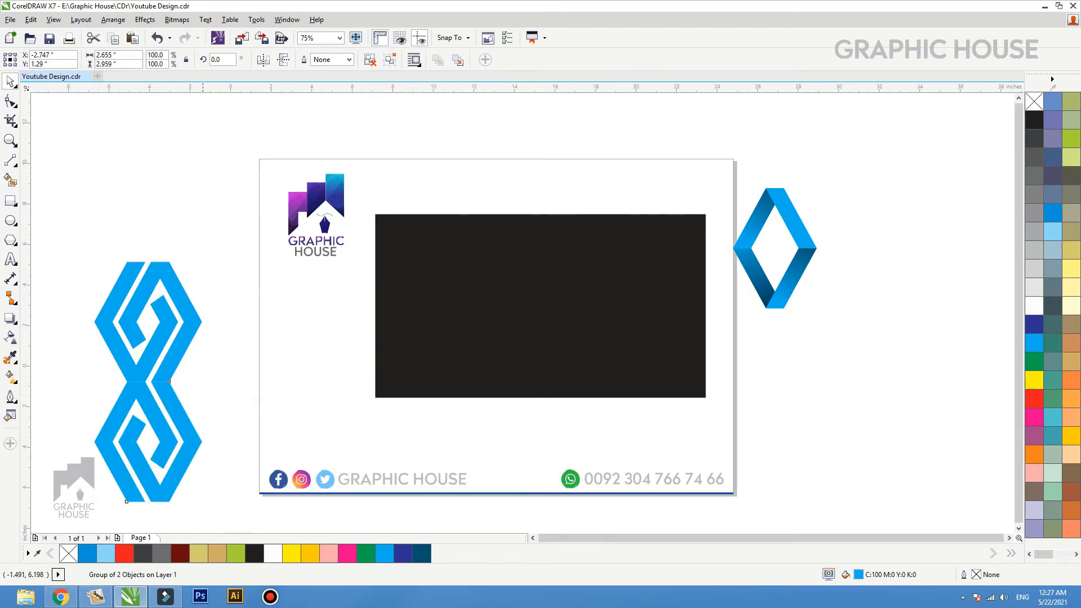
key("ctrl+r")
key("ctrl+r")
key("ctrl+r")
key("ctrl+r")
key("ctrl+r")
scroll(194, 189, "down", 1)
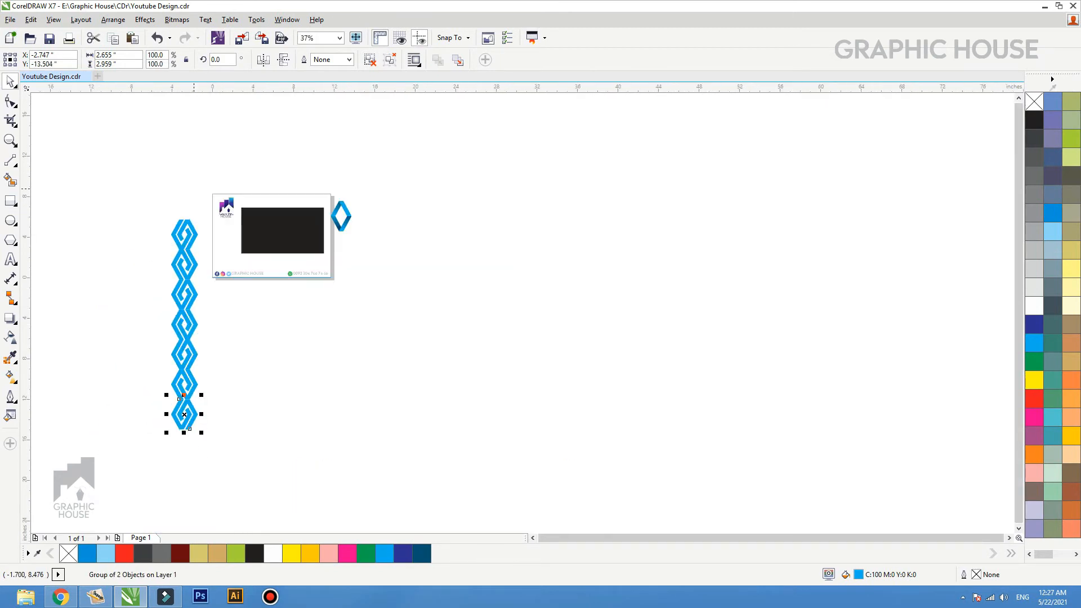
key("ctrl+r")
Move all eight stacked logos onto the page and group them into one strip.
left_click_drag(199, 196, 149, 508)
left_click_drag(176, 254, 227, 208)
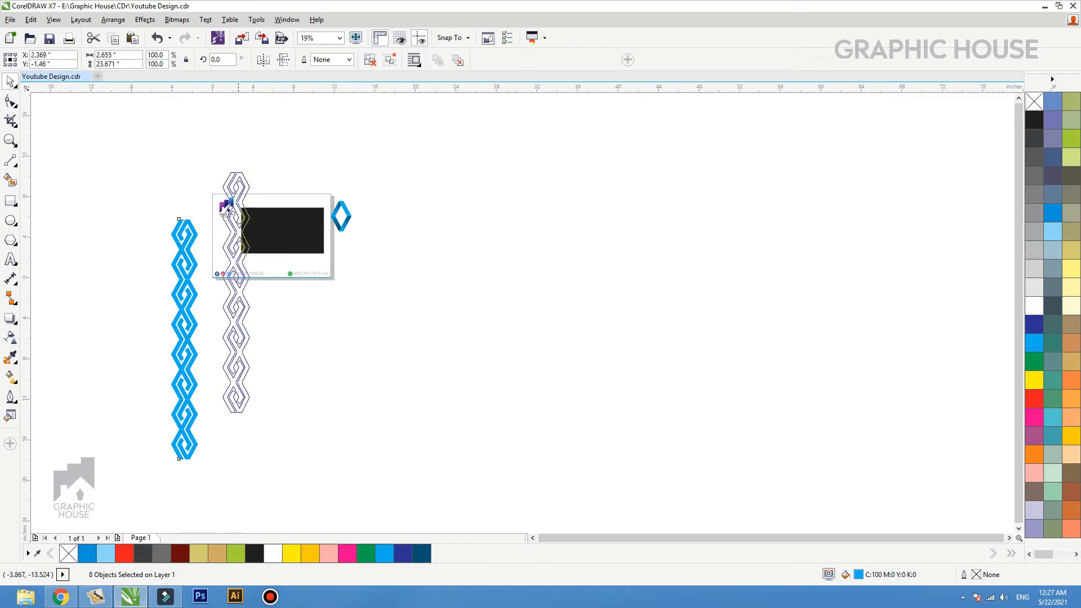
left_click_drag(238, 363, 244, 319)
key("ctrl+g")
Scale the logo strip down and centre it vertically on the black rectangle.
key("shift+F2")
left_click_drag(550, 102, 532, 263)
left_click(557, 281, "shift")
key("e")
key("Escape")
Resize the logo strip proportionally to match the black rectangle's height, about 4.53 inches.
left_click(524, 251)
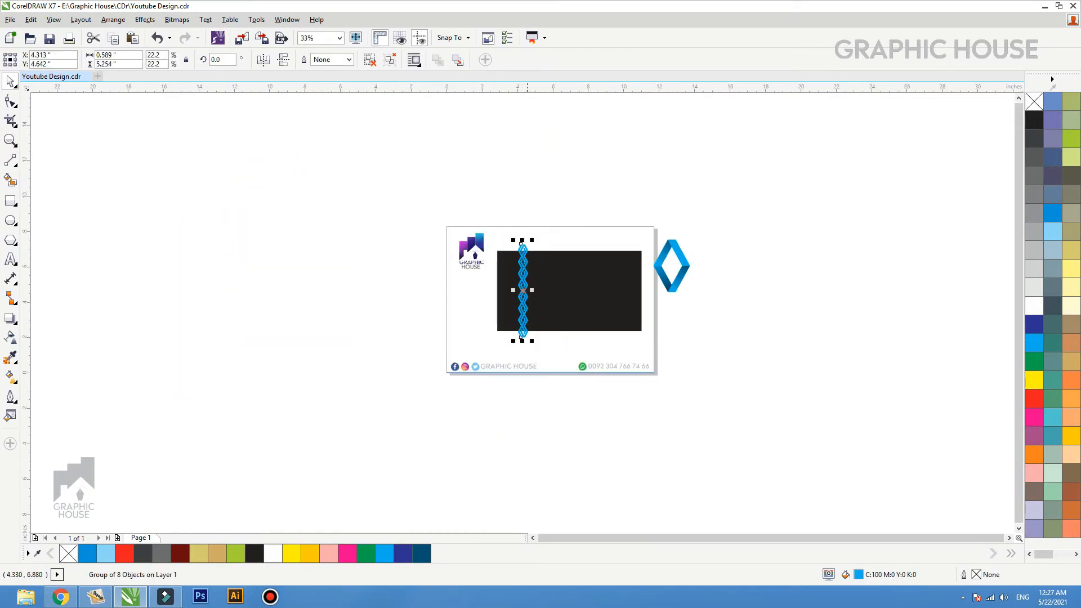
scroll(522, 243, "up", 3)
left_click_drag(575, 169, 570, 202)
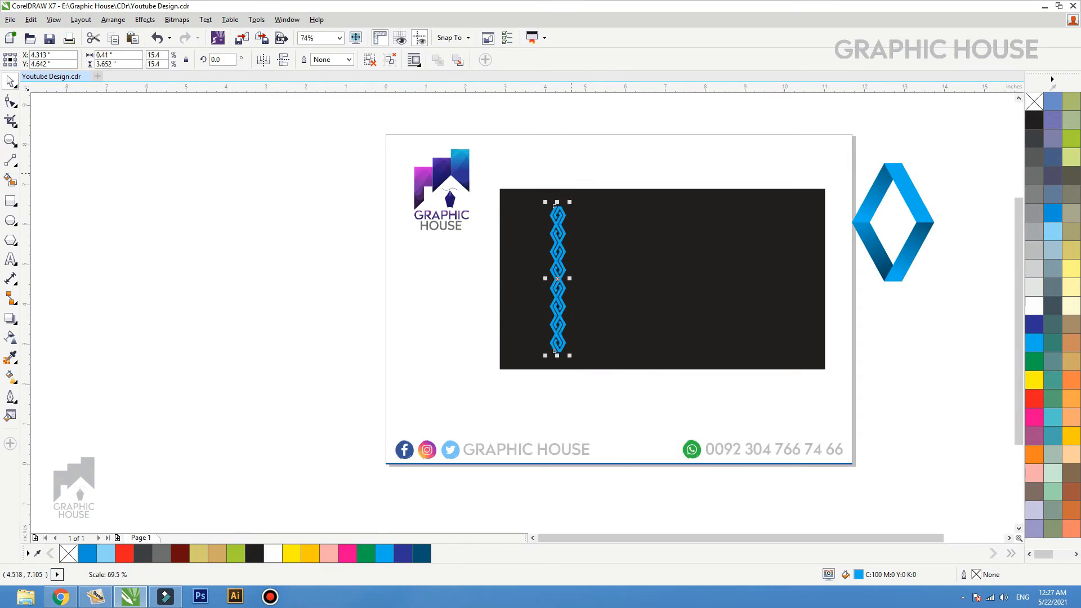
left_click(570, 227, "shift")
key("Escape")
left_click(563, 217)
left_click_drag(570, 202, 576, 188)
left_click(587, 197, "shift")
left_click(601, 146)
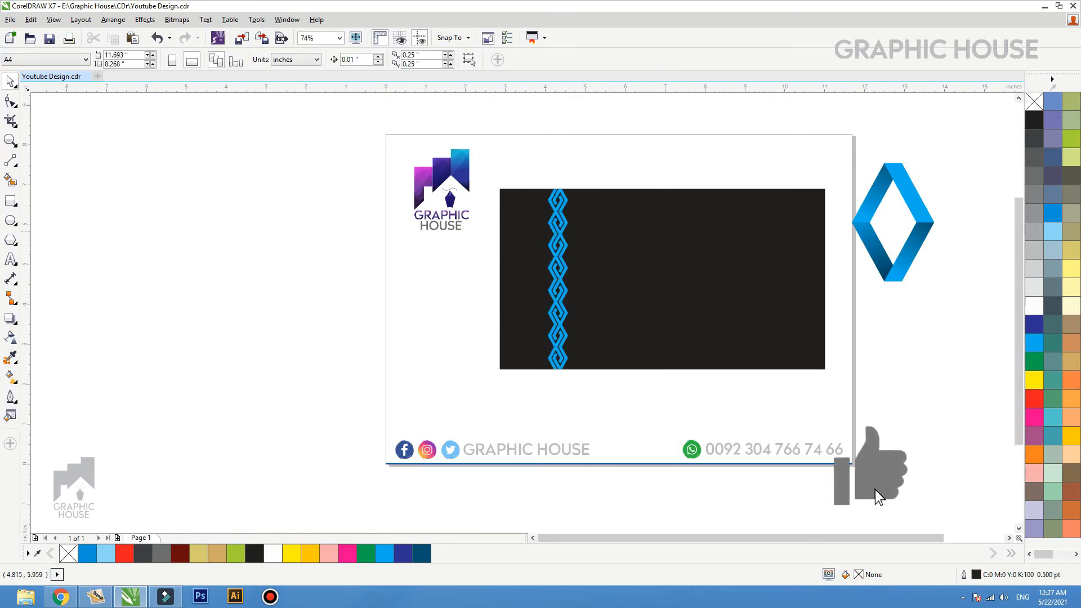
Narrow the black rectangle symmetrically from both sides to about 6.69 inches wide.
left_click(780, 257)
left_click_drag(830, 279, 801, 280)
key("Escape")
left_click(564, 216)
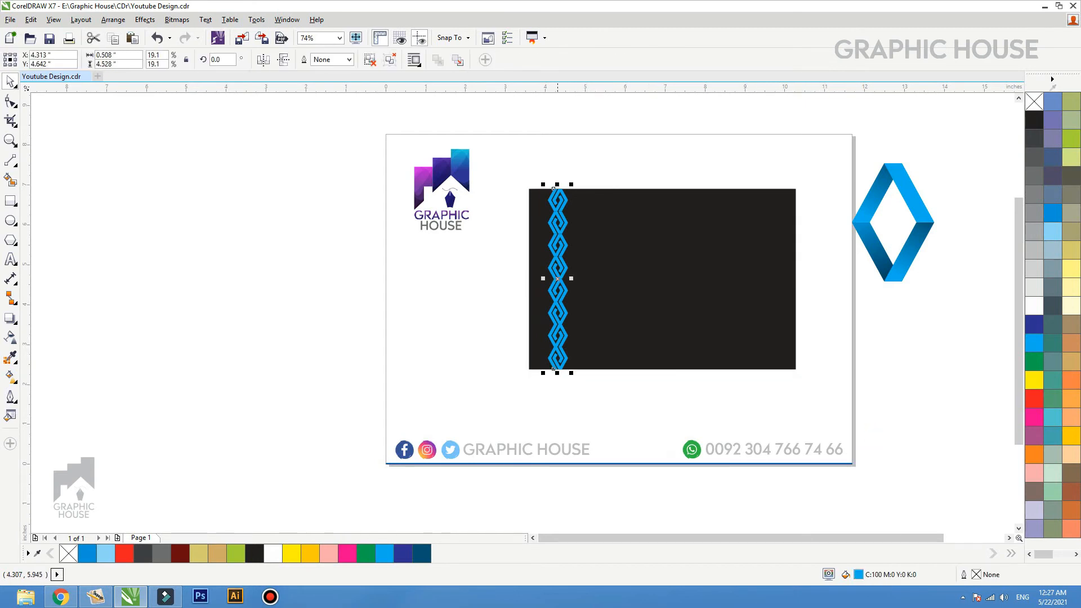
left_click(587, 203, "shift")
key("shift+F2")
Duplicate the logo strip to the right, ungroup the copy, and delete all its logos except the top one.
left_click(893, 205)
left_click_drag(296, 188, 541, 237)
right_click(541, 237)
left_click(370, 60)
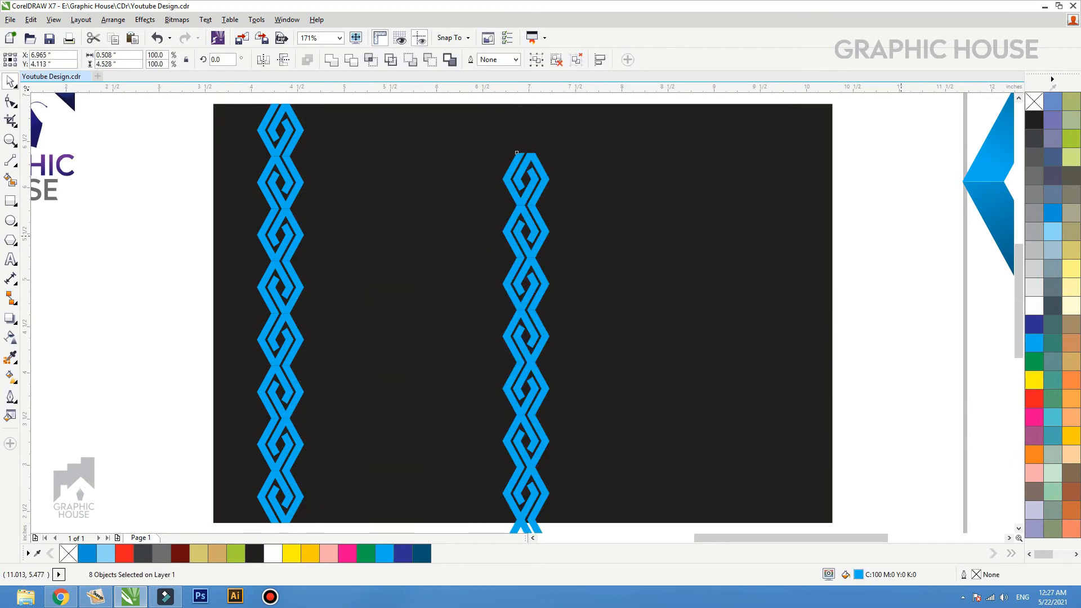
left_click(870, 197)
left_click_drag(869, 197, 473, 569)
key("Delete")
Enlarge the single logo to about 2.88 by 3.21 inches on the rectangle's right part and centre it vertically on the rectangle.
left_click_drag(524, 160, 688, 127)
left_click_drag(649, 263, 682, 286)
left_click(752, 273, "shift")
key("e")
left_click(861, 256)
left_click(813, 256)
key("shift+F2")
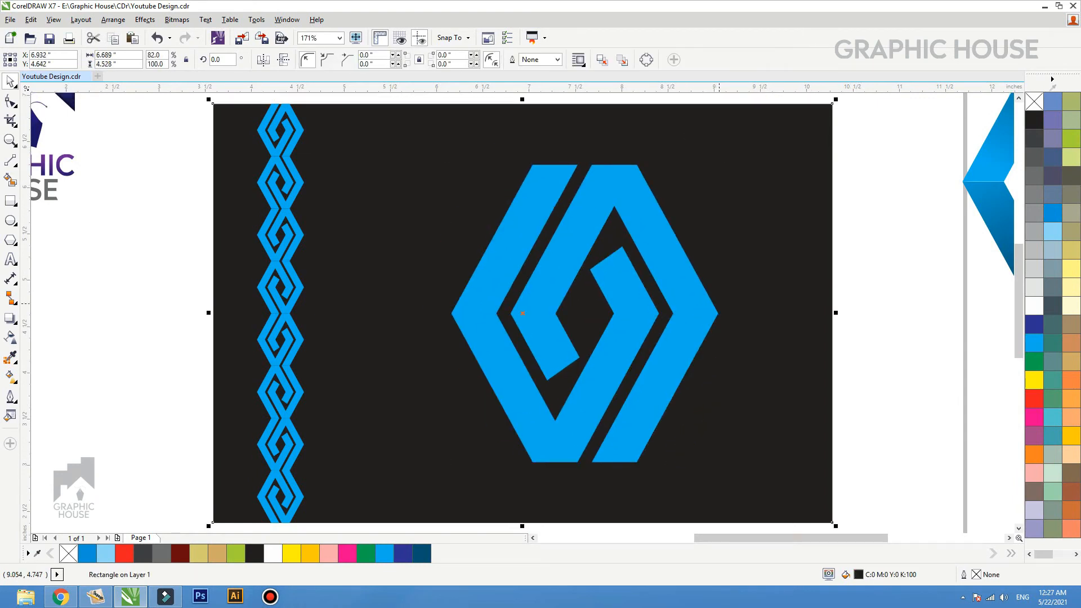
Apply a linear gradient to the large logo from cyan at its bottom to white at its top.
left_click(711, 311)
key("g")
left_click_drag(611, 468, 555, 148)
key("space")
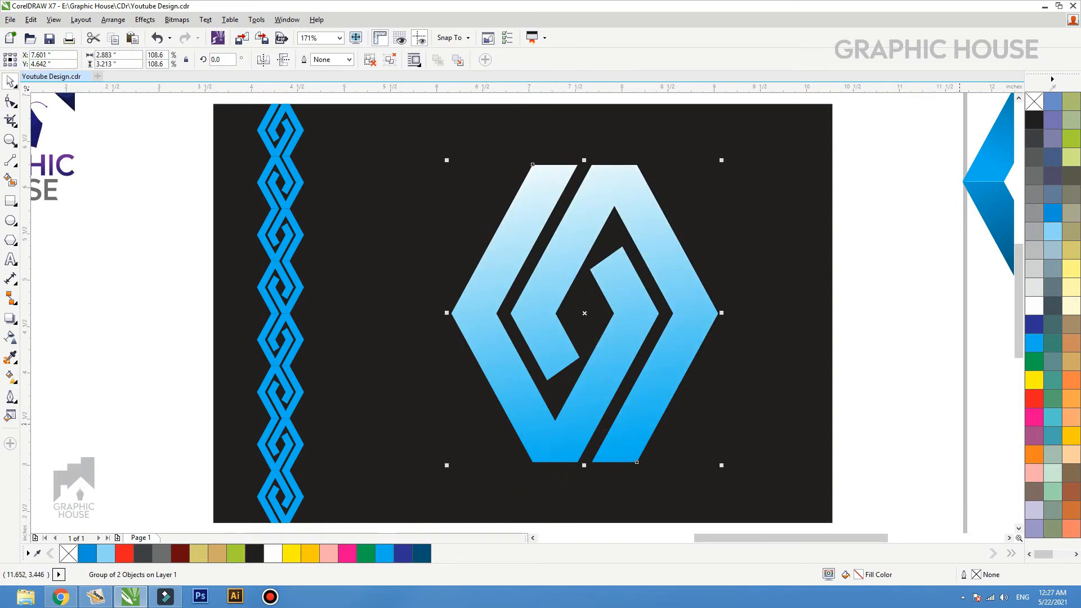
Fill the large logo with pink (C0 M40 Y0 K0) and add a linear gradient fading to white at its top.
left_click_drag(1043, 554, 1048, 555)
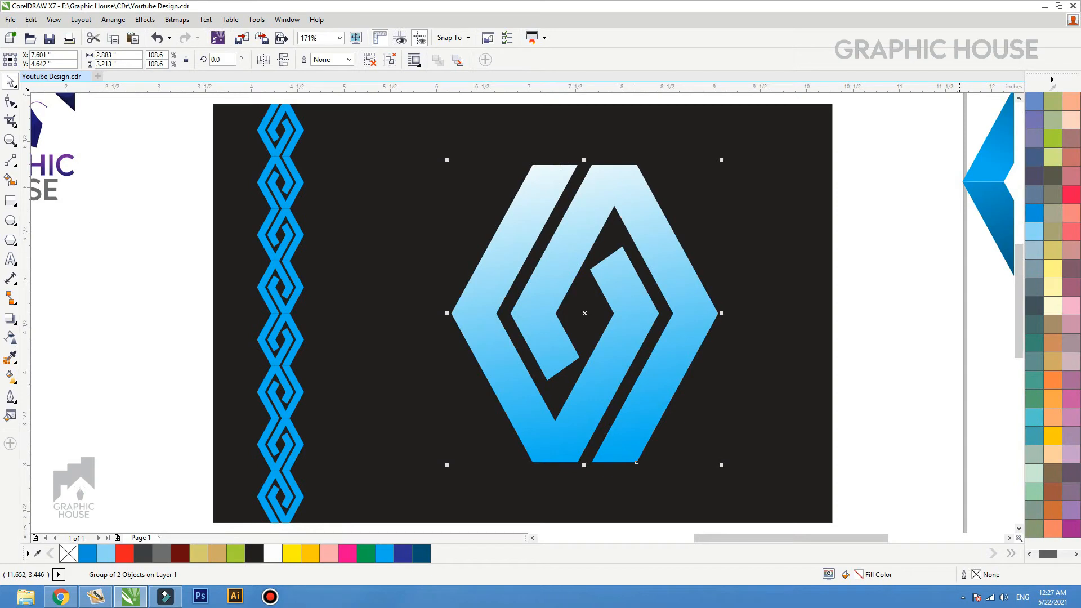
left_click(1071, 306)
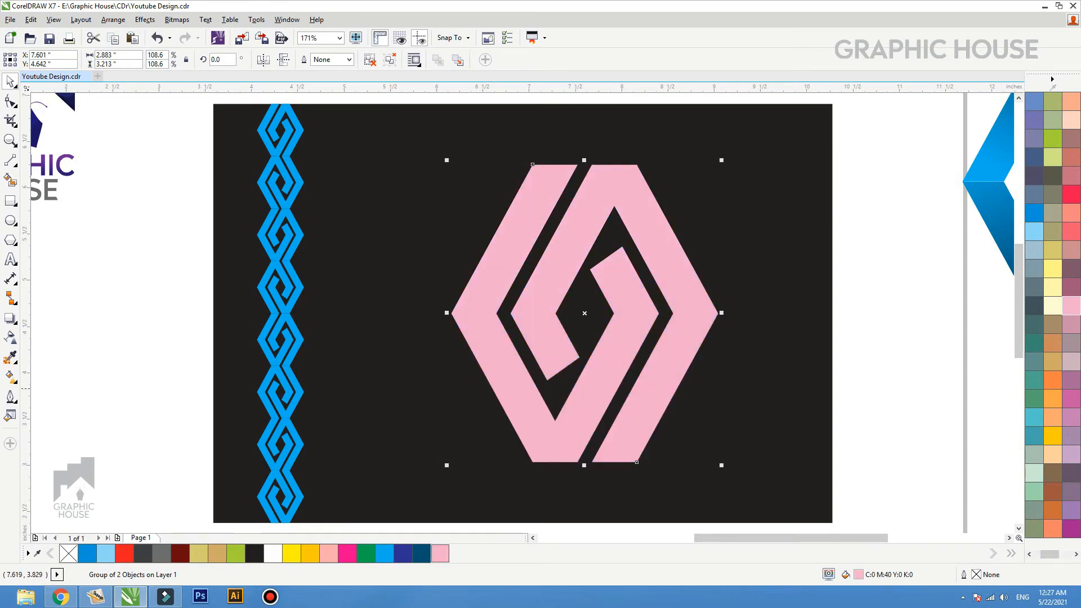
key("g")
left_click_drag(598, 457, 593, 422)
key("space")
Fill the vertical logo strip with the same solid pink.
left_click(299, 497)
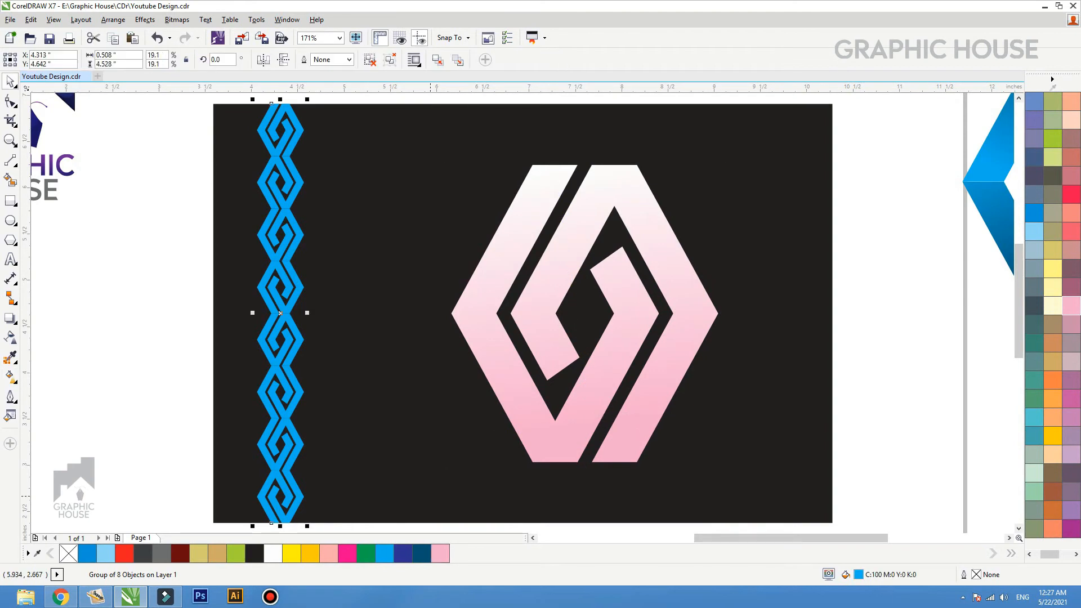
left_click(441, 554)
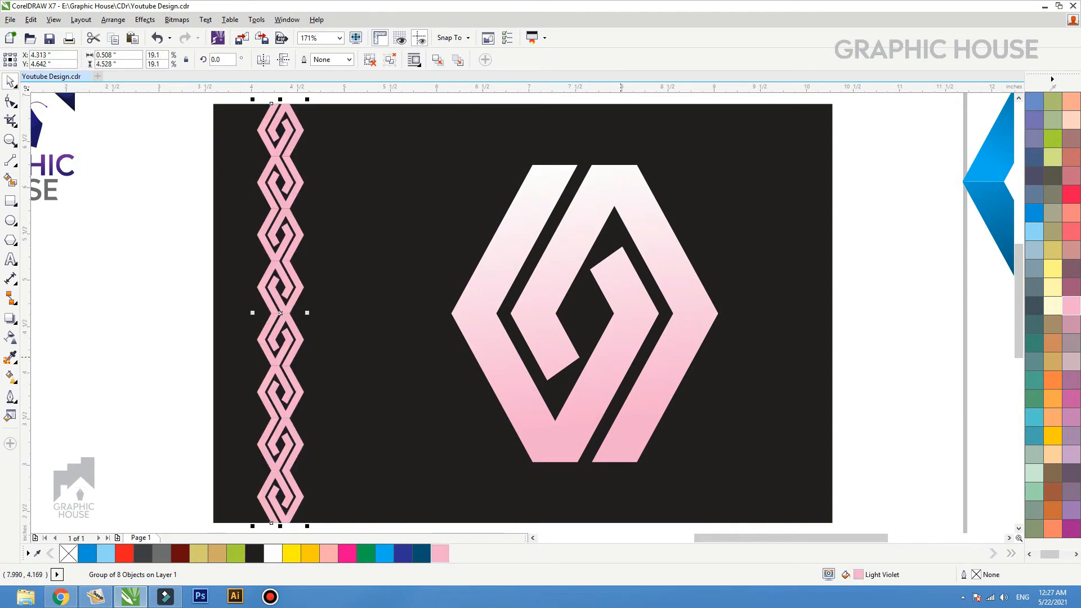
Duplicate the large gradient logo slightly up and to the right, then fill the back copy with solid mauve (C35 M65 Y30 K2).
left_click_drag(612, 363, 621, 358)
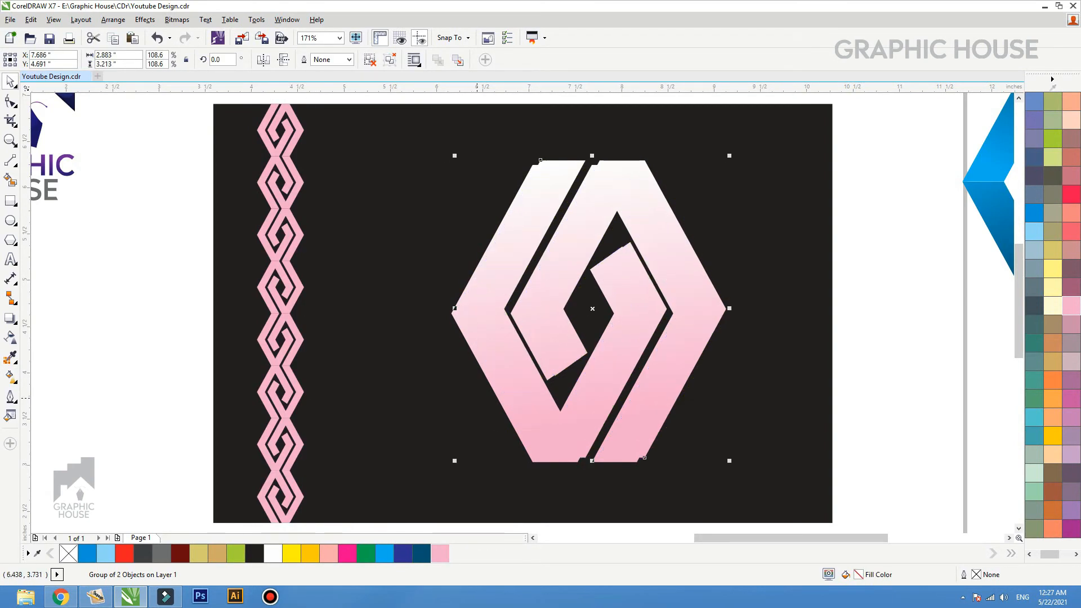
left_click(504, 402)
left_click(1071, 529)
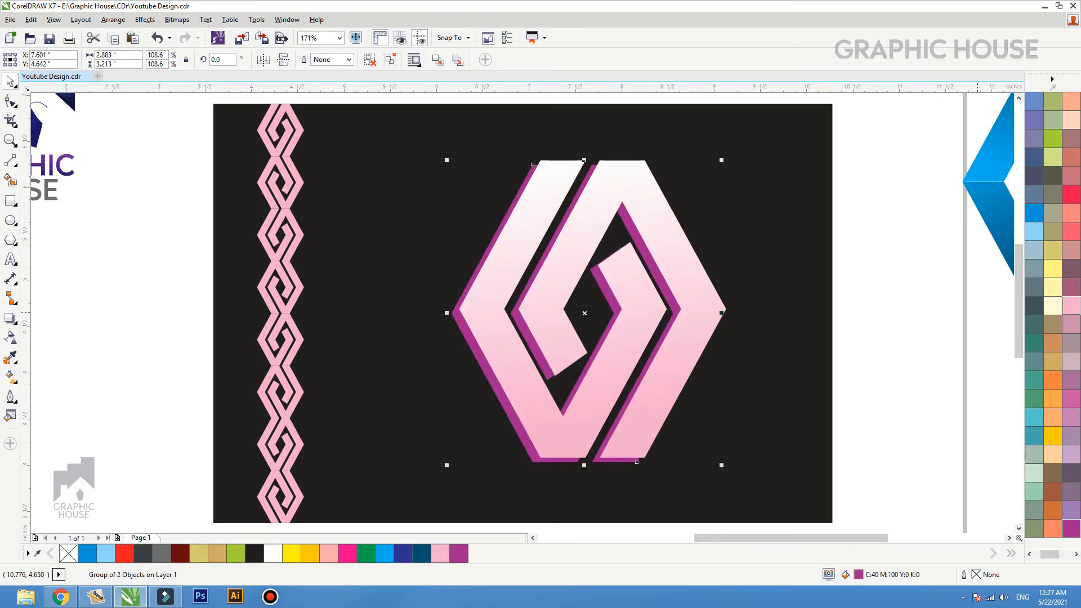
left_click(1071, 305)
double_click(847, 575)
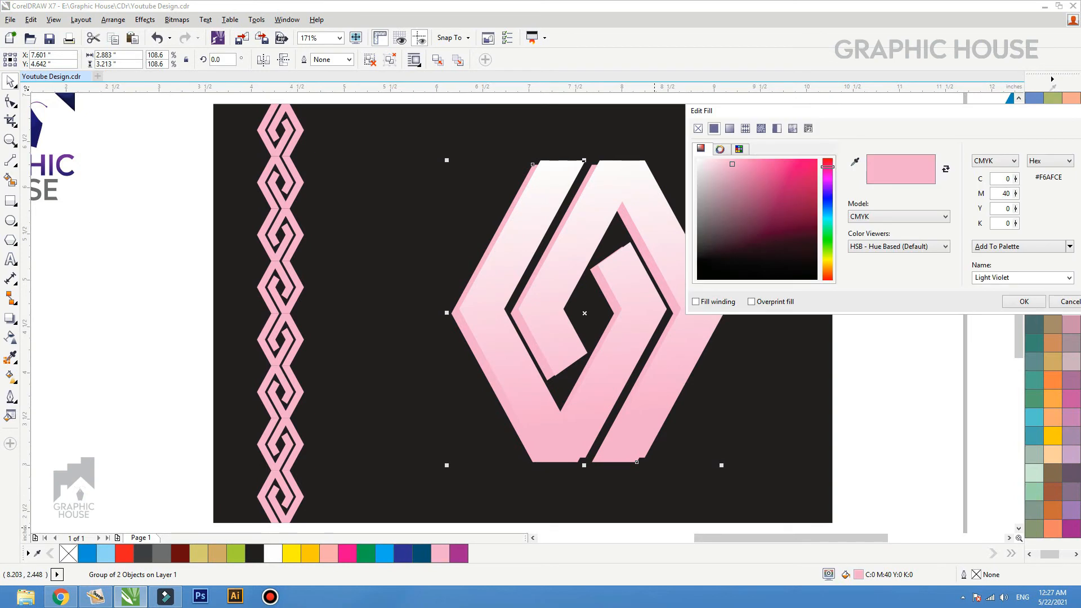
left_click_drag(732, 164, 737, 197)
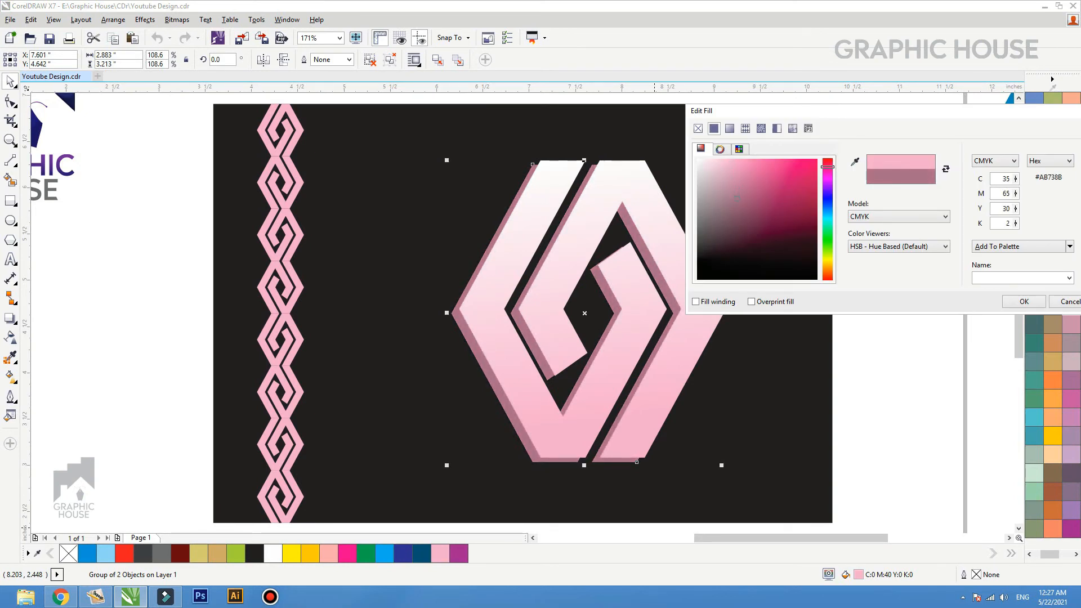
left_click(1025, 301)
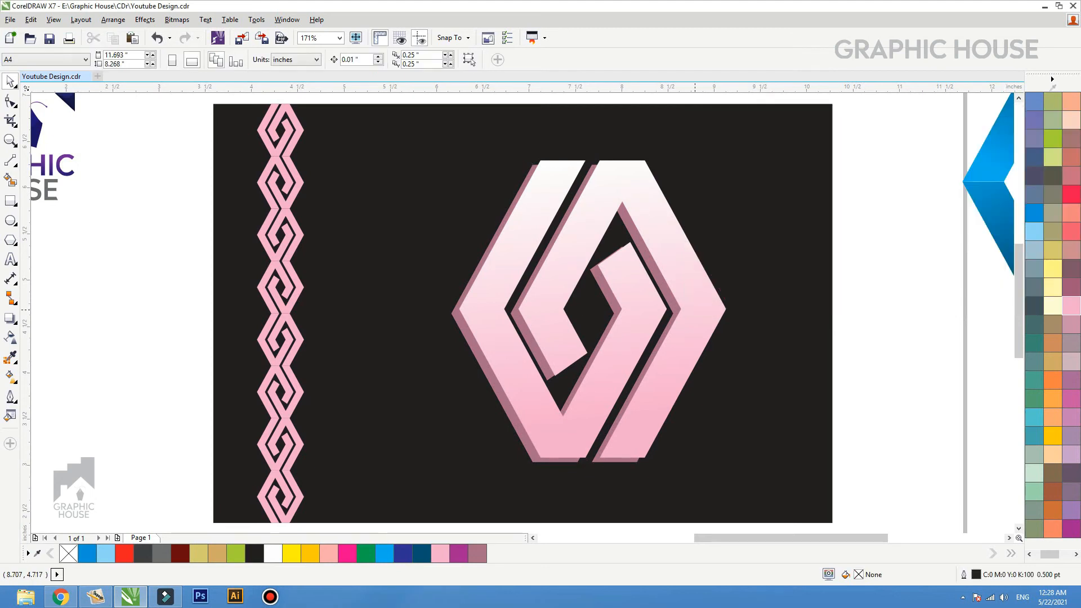
Add a 3 pt outline to the front gradient logo.
left_click_drag(637, 462, 707, 384)
key("ctrl+z")
key("F12")
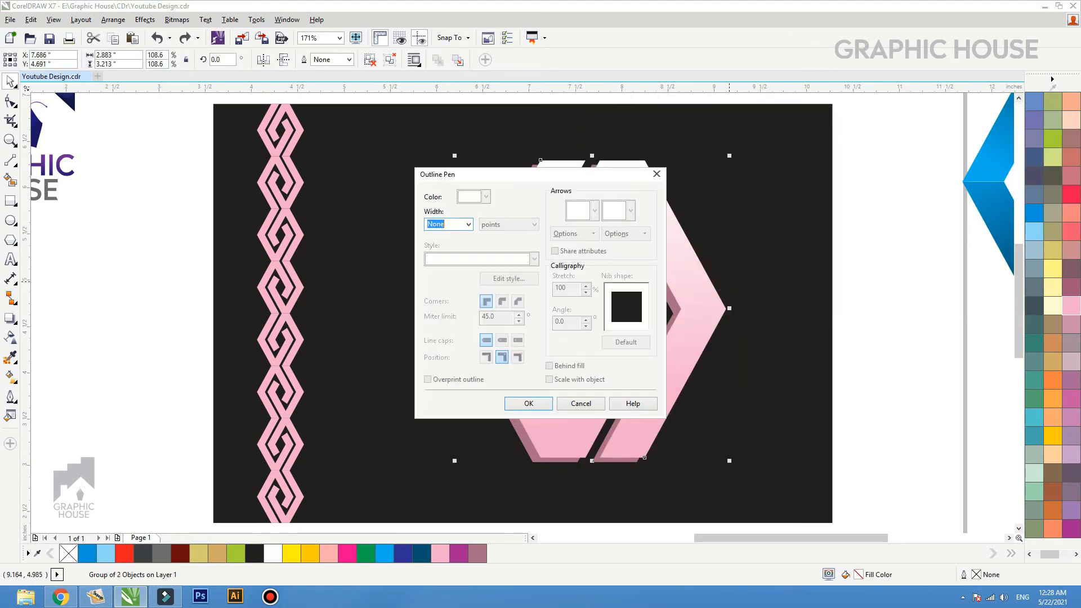
type("3")
key("Return")
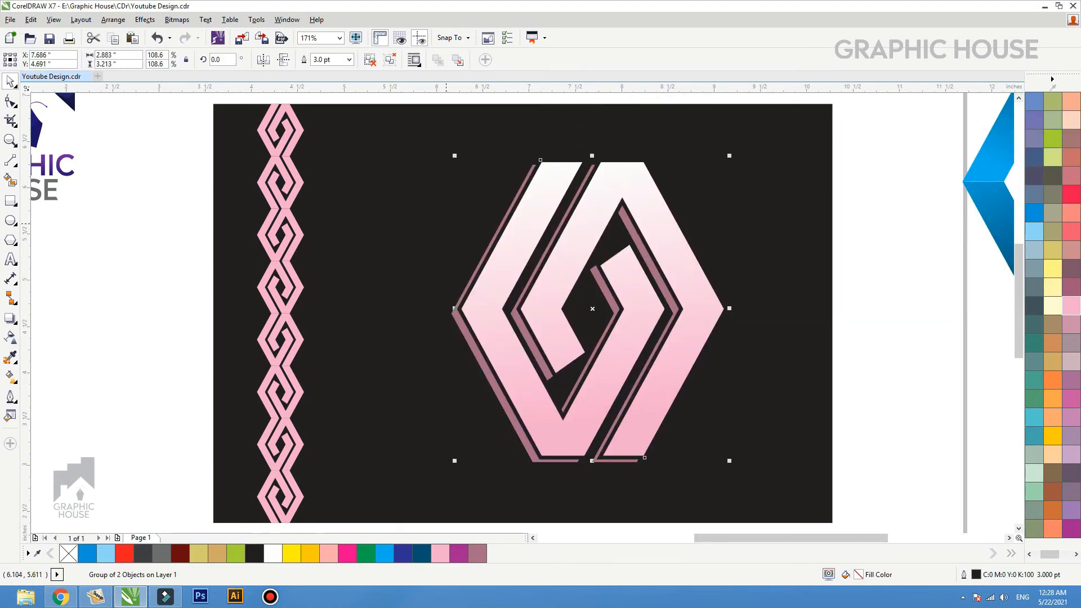
Give the front logo's outline round corners and caps, place it behind the fill, scale it with the object and colour it light pink.
key("F12")
left_click(501, 301)
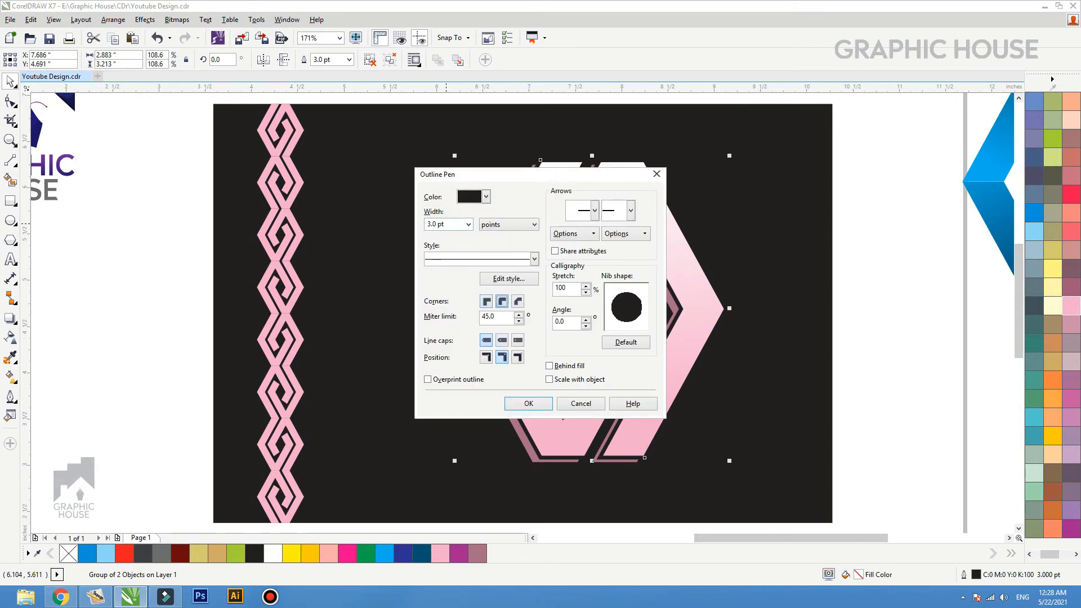
left_click(502, 340)
left_click(551, 366)
left_click(550, 380)
key("Return")
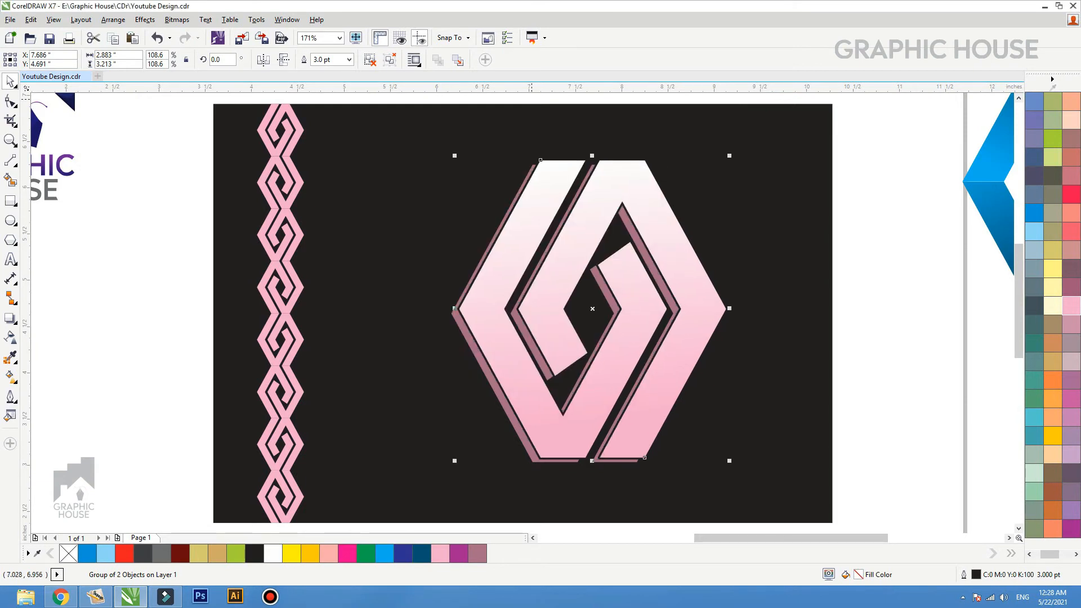
right_click(440, 553)
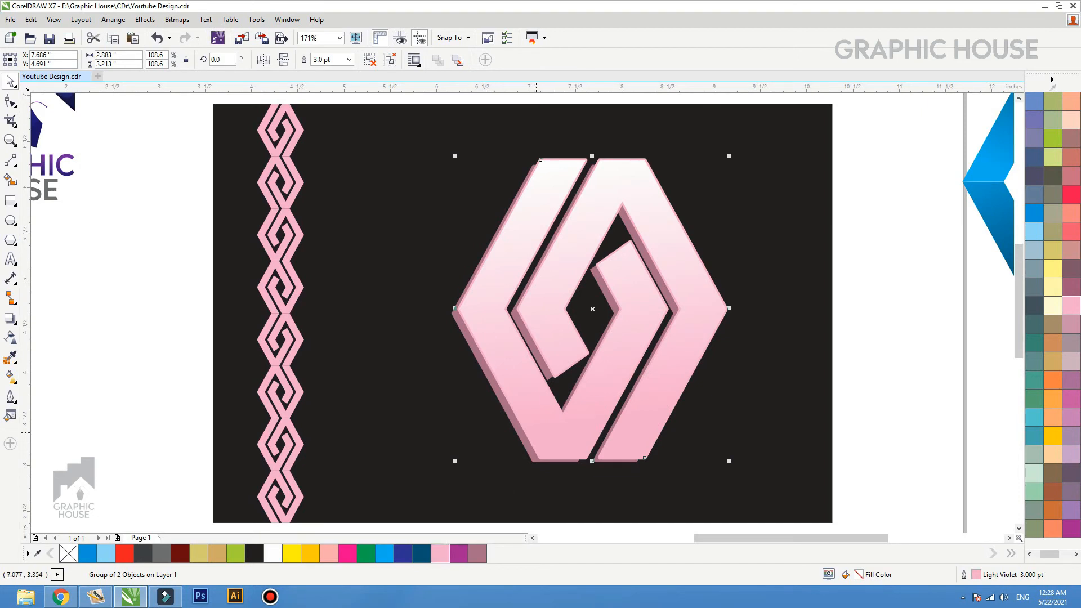
Apply a drop shadow to the front logo, running from its top edge to just below its bottom edge.
left_click(10, 318)
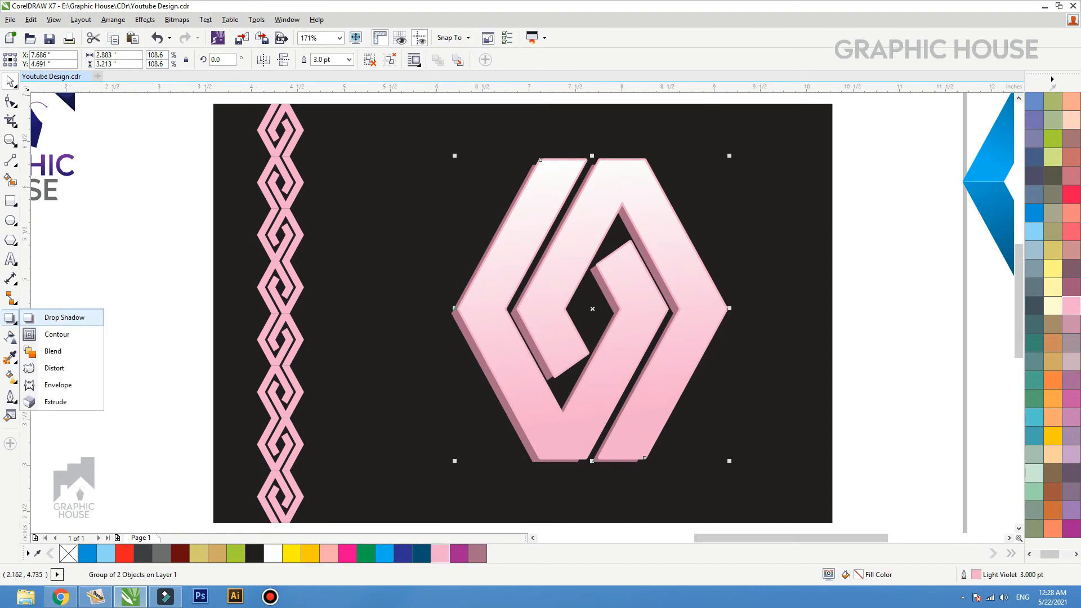
left_click(51, 315)
left_click_drag(592, 159, 584, 465)
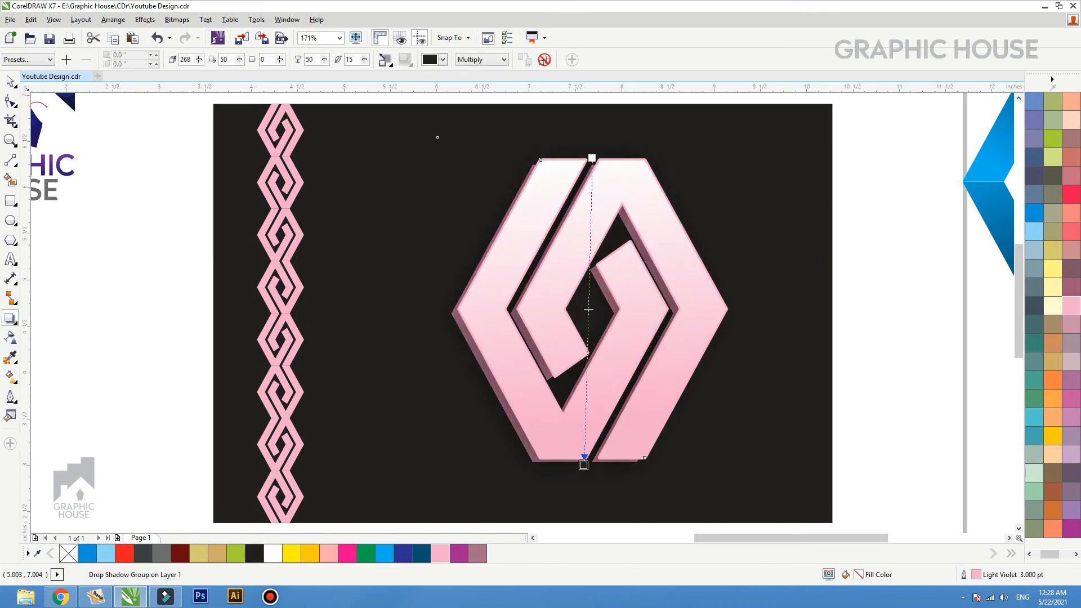
Set the drop shadow's opacity to 88 and feathering to 5, and straighten its direction to 270 degrees.
key("Tab")
type("52")
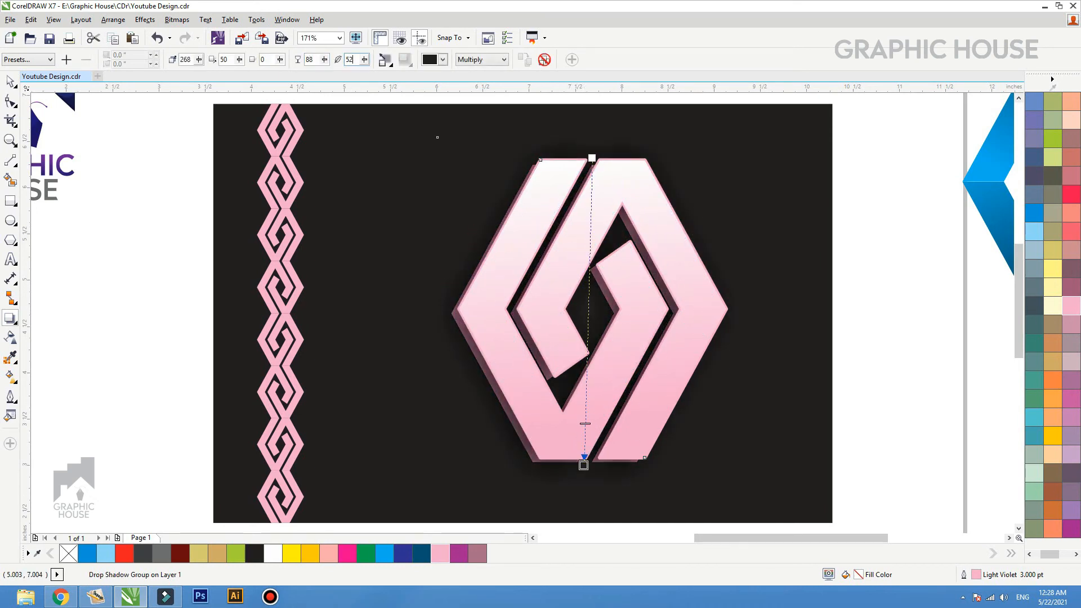
key("Return")
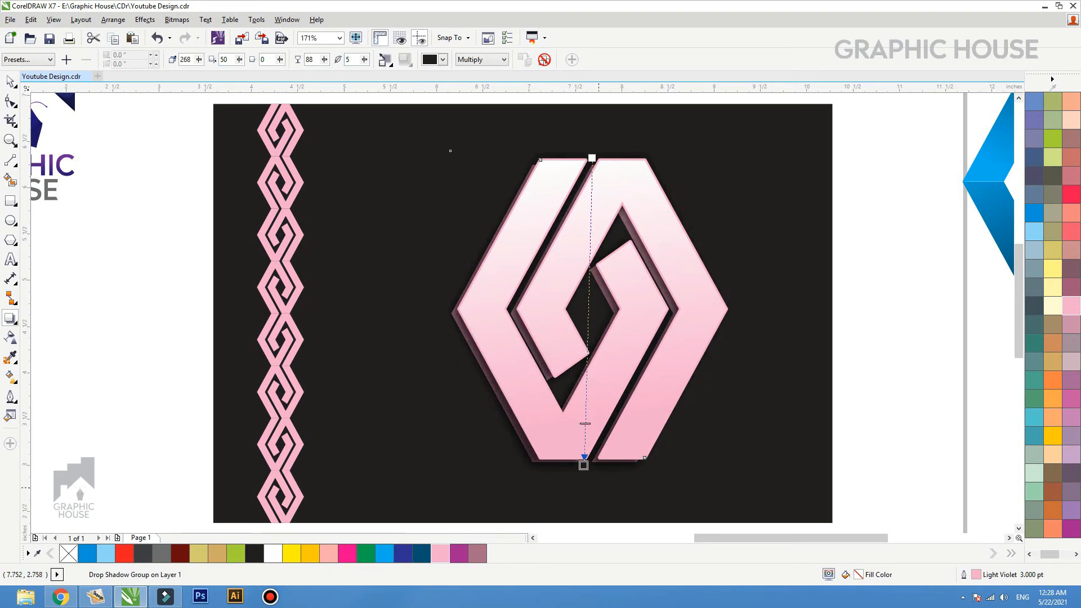
left_click_drag(583, 465, 592, 474)
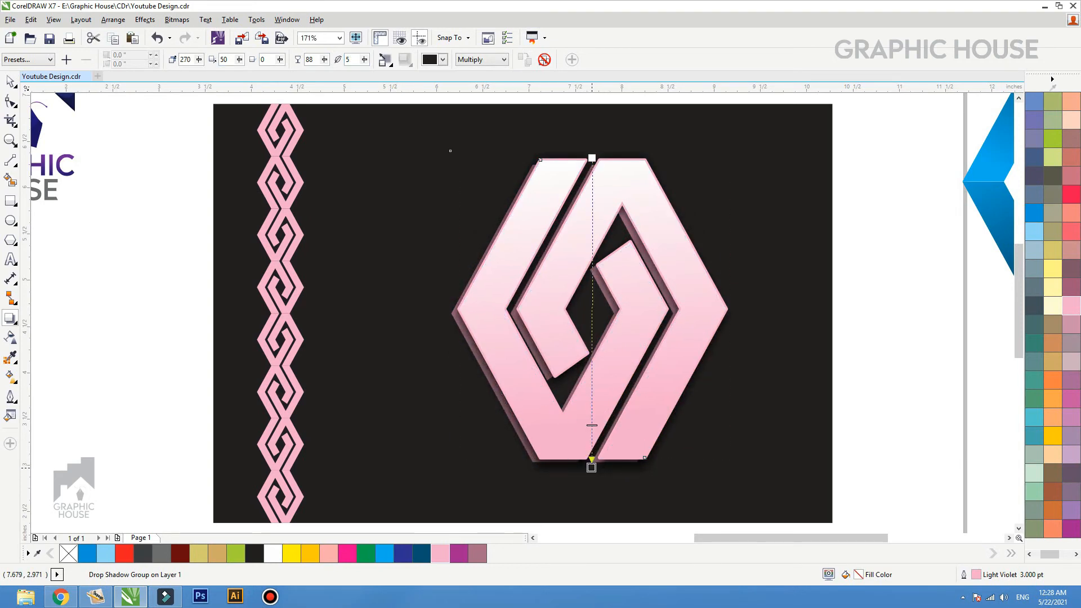
key("space")
key("Escape")
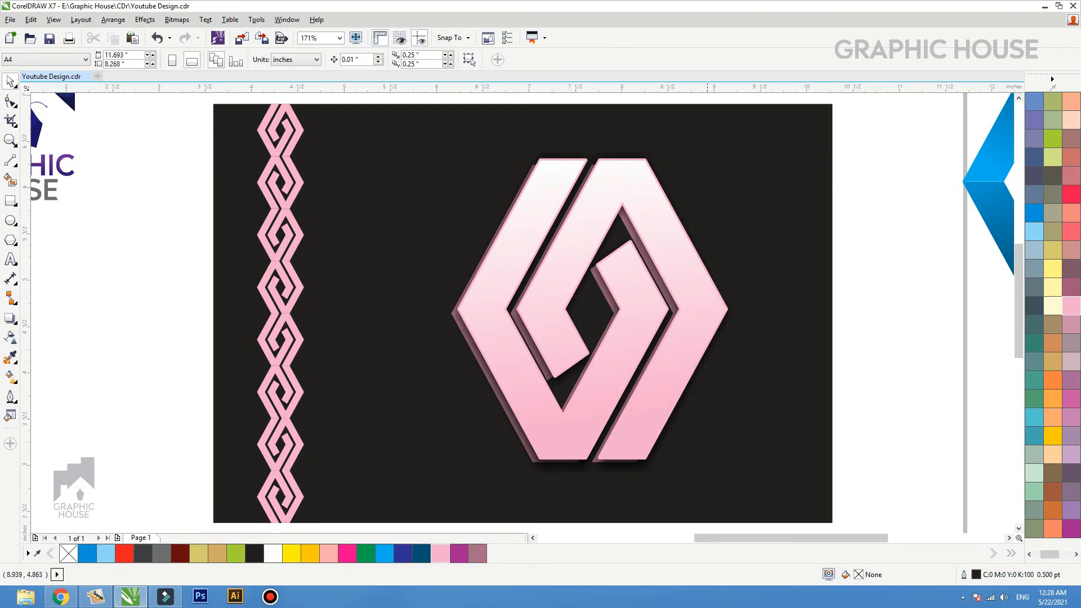
left_click_drag(683, 282, 393, 280)
key("ctrl+z")
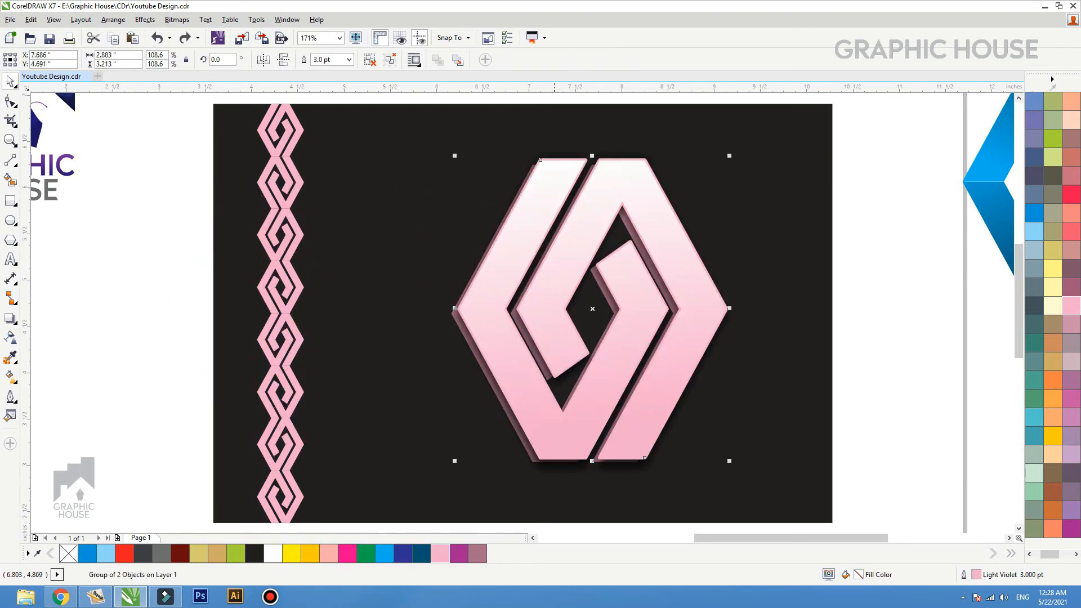
scroll(557, 303, "down", 2)
left_click(742, 248)
left_click_drag(695, 196, 393, 417)
key("shift+F2")
left_click(198, 339)
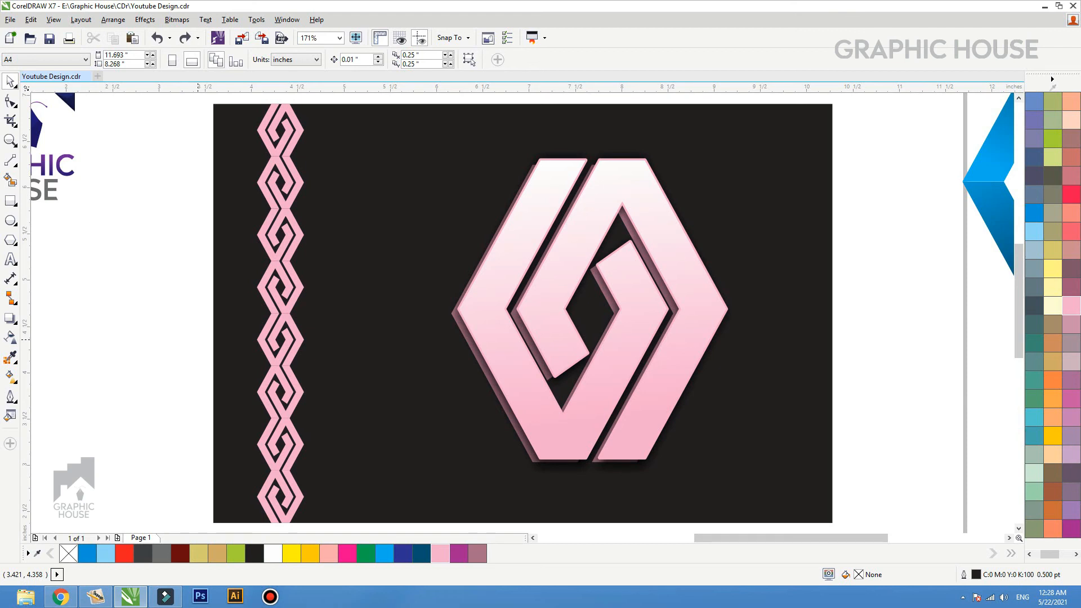
Ungroup the vertical logo strip and place a copy of one small logo on the black rectangle, to the right of the large logo.
left_click(280, 280)
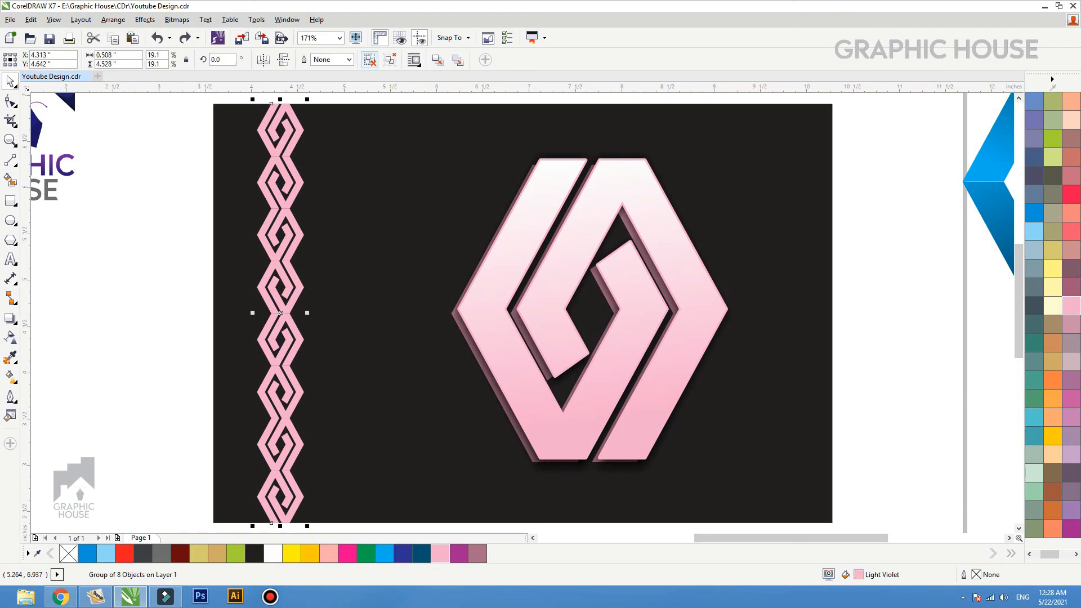
key("ctrl+u")
key("Escape")
left_click_drag(285, 142, 795, 352)
right_click(795, 352)
Duplicate the entire black rectangle design directly above the original.
scroll(794, 353, "down", 2)
left_click_drag(819, 210, 516, 487)
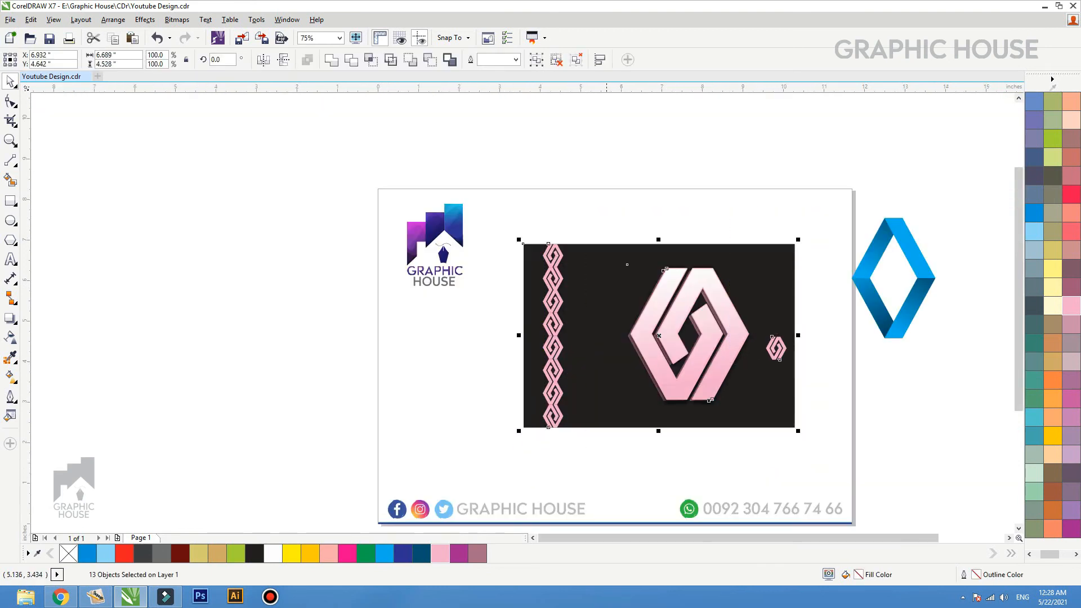
left_click_drag(614, 376, 615, 166)
right_click(614, 167)
Delete the small single logo from the upper design and the patterned strip from the lower design.
left_click_drag(844, 116, 751, 160)
key("Delete")
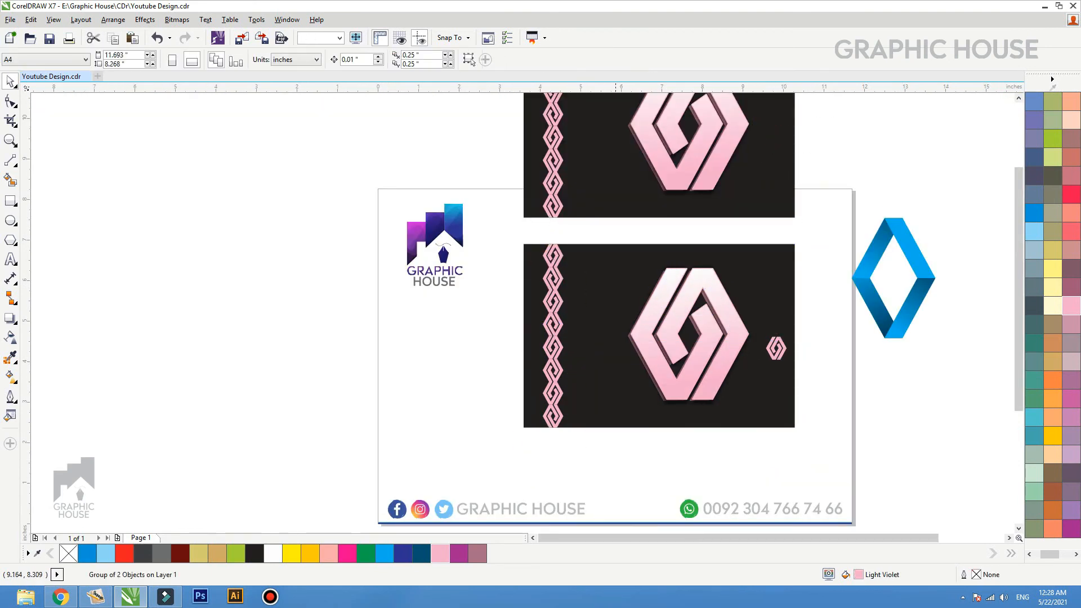
left_click_drag(606, 230, 484, 486)
key("Delete")
Move the small logo to the lower rectangle's left part and fill it with 90% black.
left_click_drag(776, 348, 548, 346)
left_click_drag(1049, 555, 1043, 555)
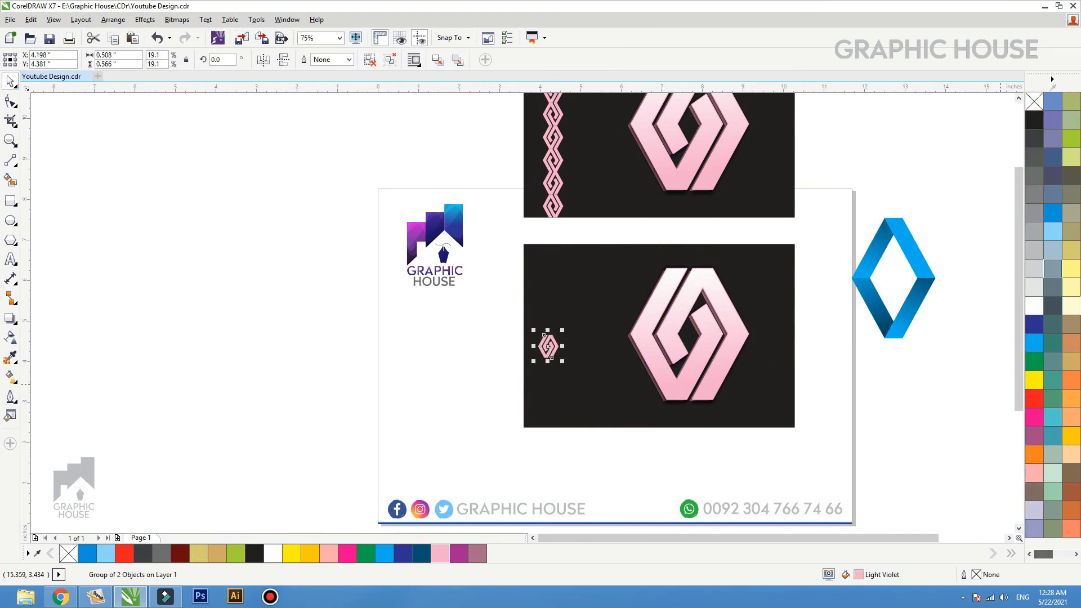
left_click(1034, 139)
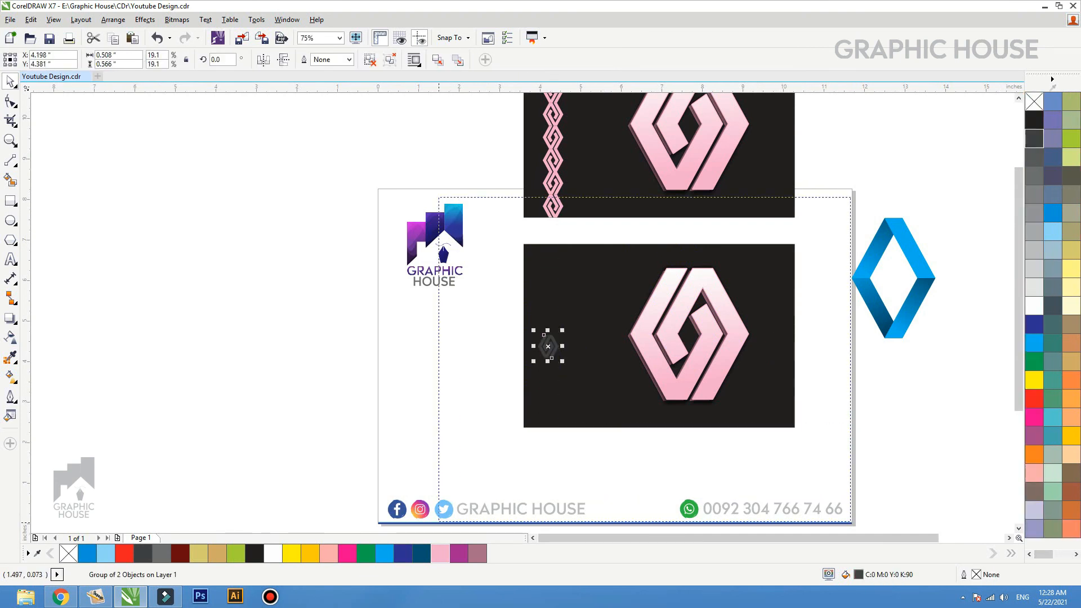
Enlarge the dark grey logo to about 4.93 by 5.50 inches and shift it slightly up and right over the rectangle's left part.
scroll(994, 496, "up", 2)
left_click_drag(410, 275, 531, 140)
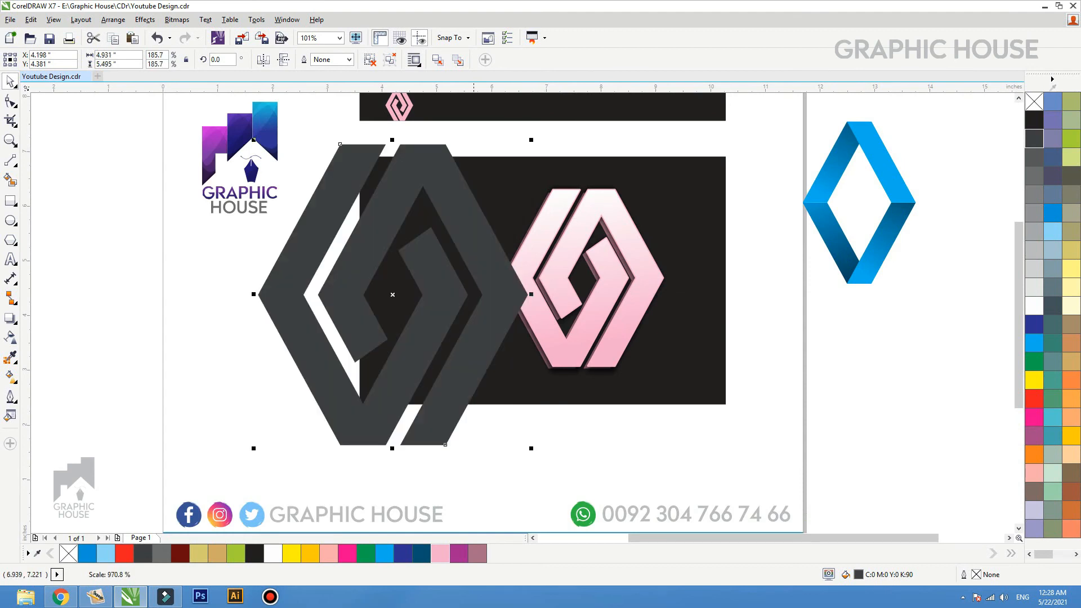
left_click_drag(466, 244, 491, 238)
Fade the dark grey logo from left to right with a linear transparency and PowerClip it inside the lower black rectangle.
left_click(10, 338)
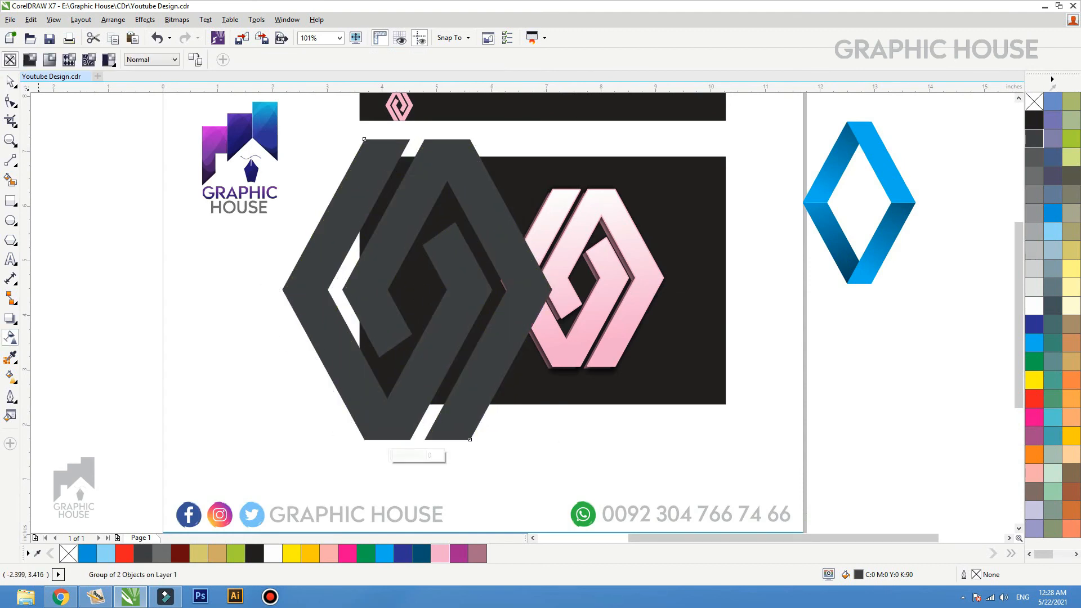
left_click_drag(135, 265, 700, 271)
key("space")
left_click(502, 165)
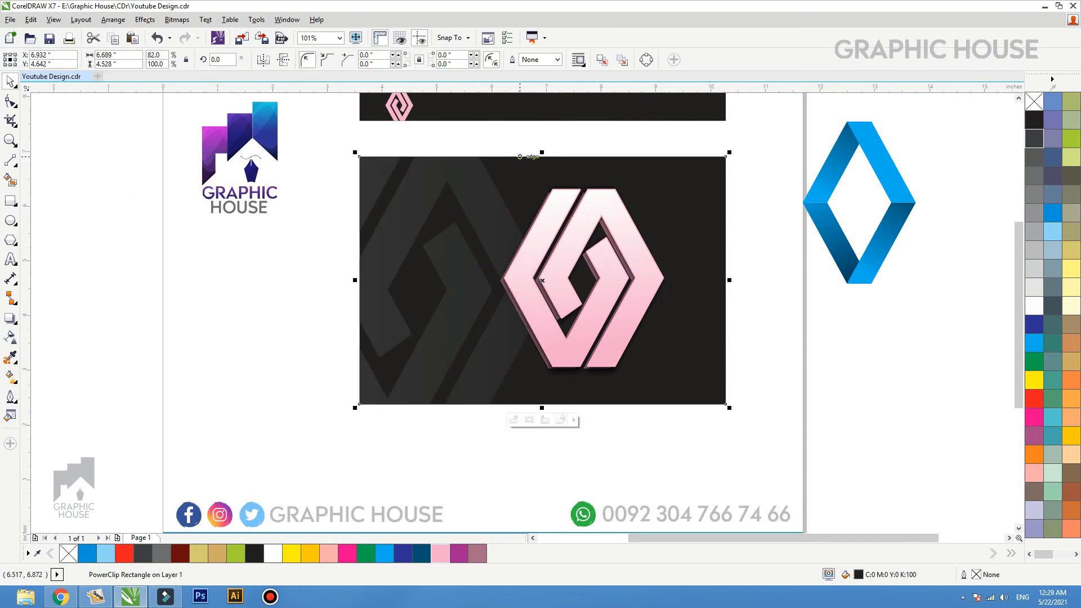
Inside the PowerClip, copy the faded logo to the rectangle's lower-left corner, shrink it to about 2.31 by 2.58 inches and fill it light pink.
left_click(505, 233, "ctrl")
left_click_drag(506, 234, 471, 345)
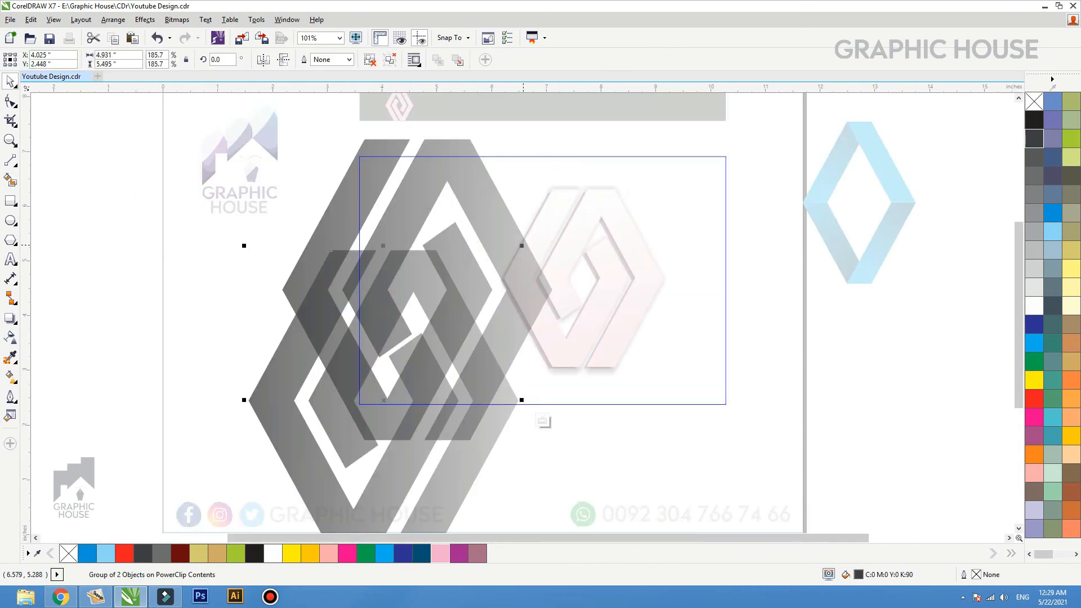
left_click_drag(523, 246, 450, 326)
left_click(440, 554)
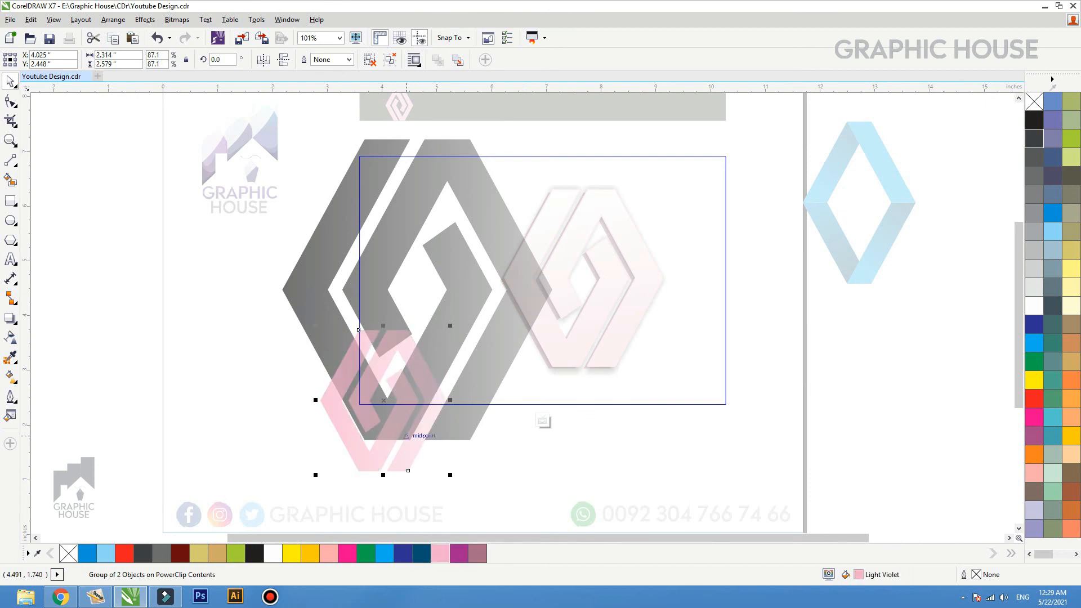
Rotate the pink corner logo slightly counterclockwise and finish editing the PowerClip contents.
left_click(407, 436)
left_click_drag(450, 474, 467, 437)
left_click(509, 466, "ctrl")
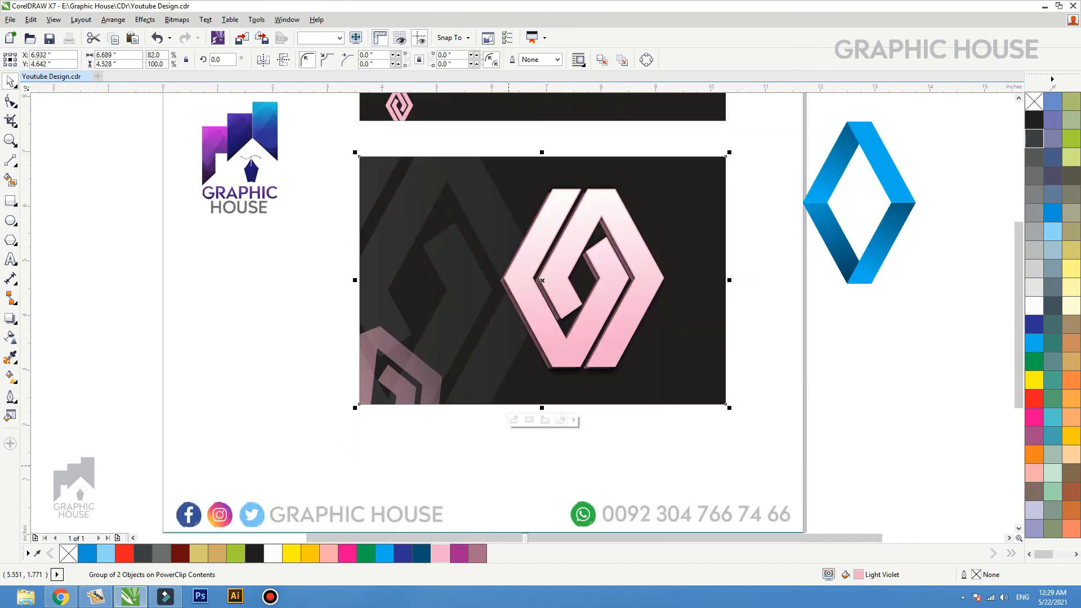
left_click(509, 465)
left_click(625, 321)
left_click(689, 116, "shift")
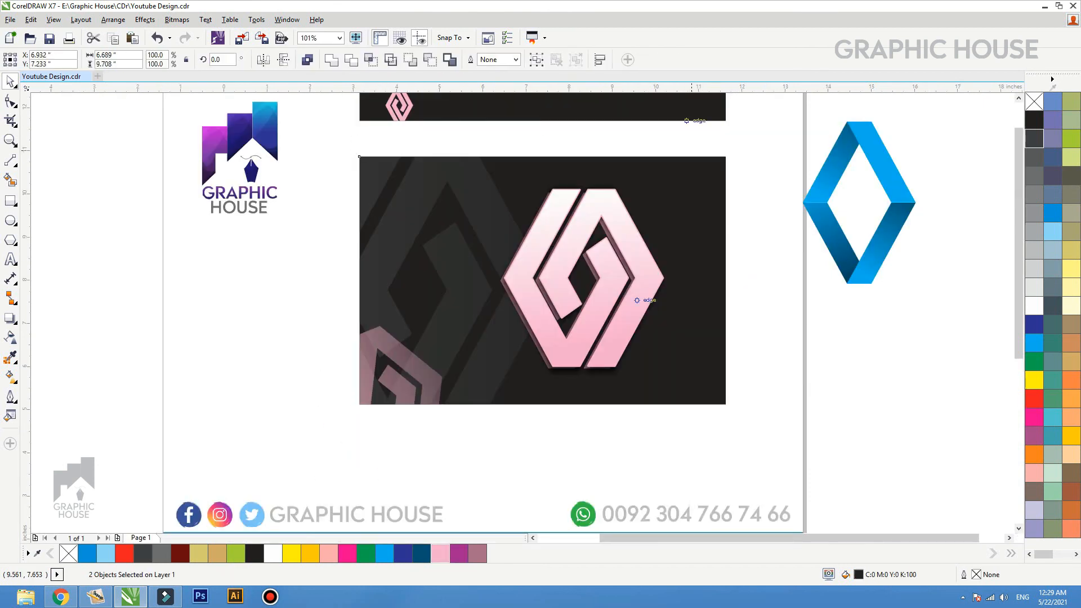
key("shift+F2")
key("Escape")
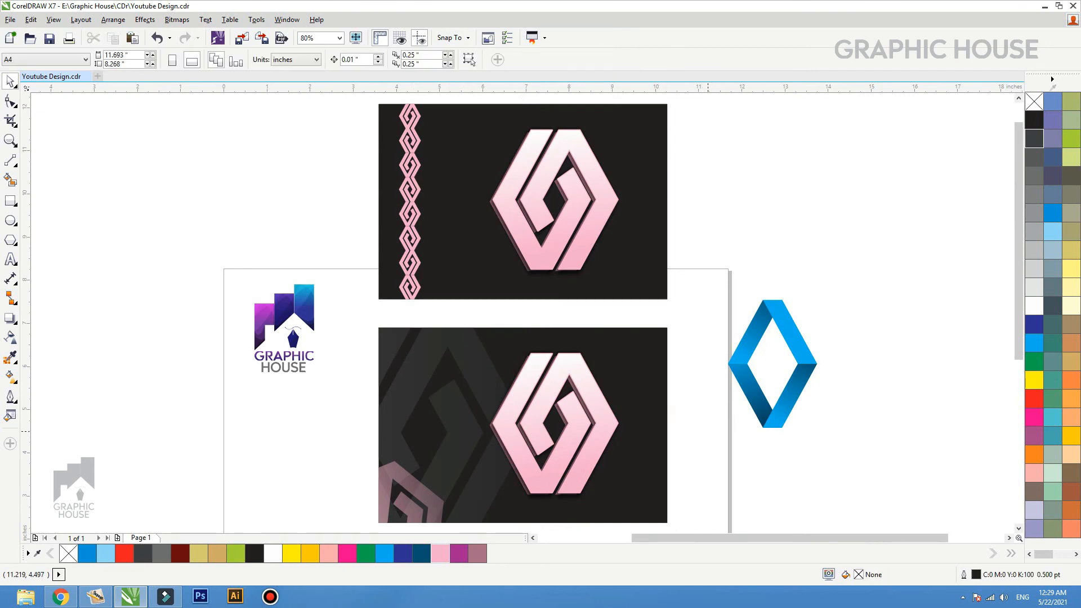